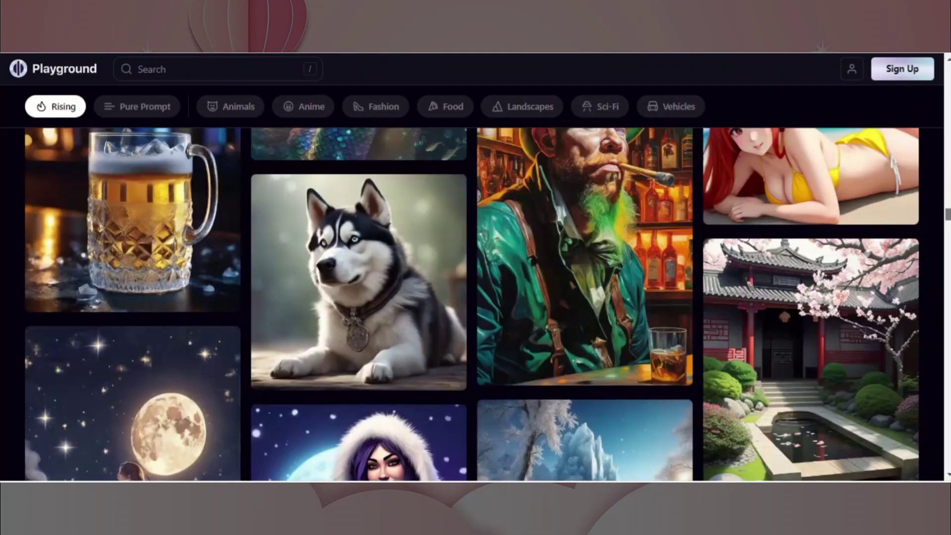
{"action": "scroll", "coordinate": [470, 305], "scroll_direction": "up", "scroll_amount": 10}
{"action": "scroll", "coordinate": [472, 303], "scroll_direction": "up", "scroll_amount": 5}
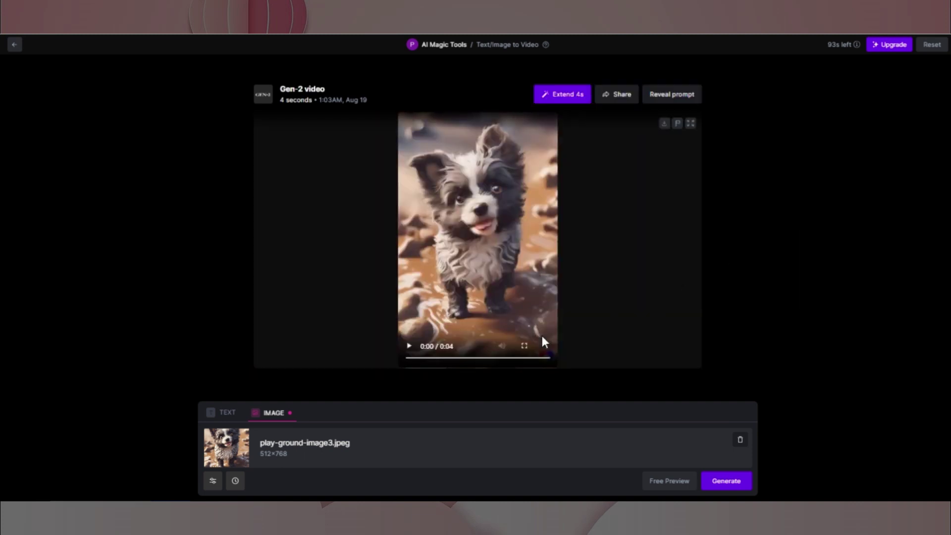
- Play the generated Gen-2 puppy video and save it as a file
{"action": "left_click", "coordinate": [410, 349]}
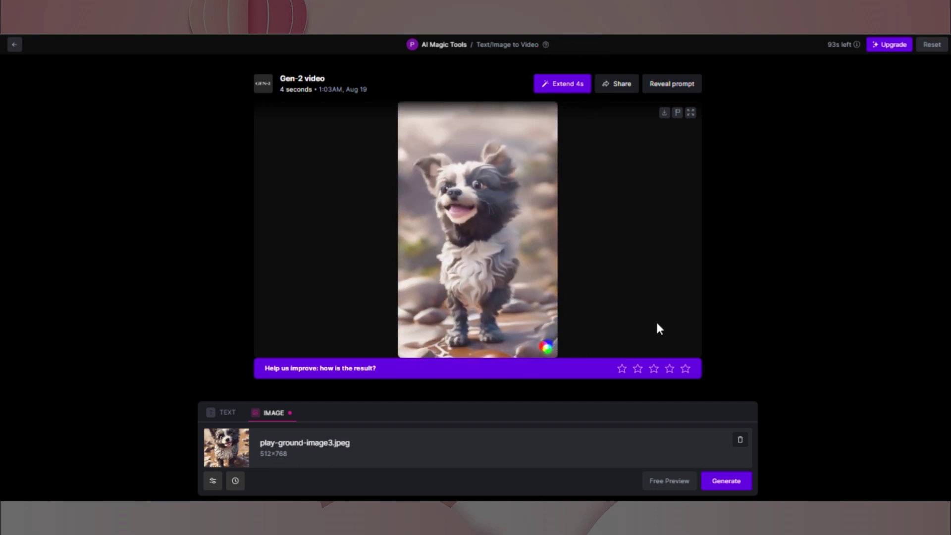
{"action": "right_click", "coordinate": [527, 230]}
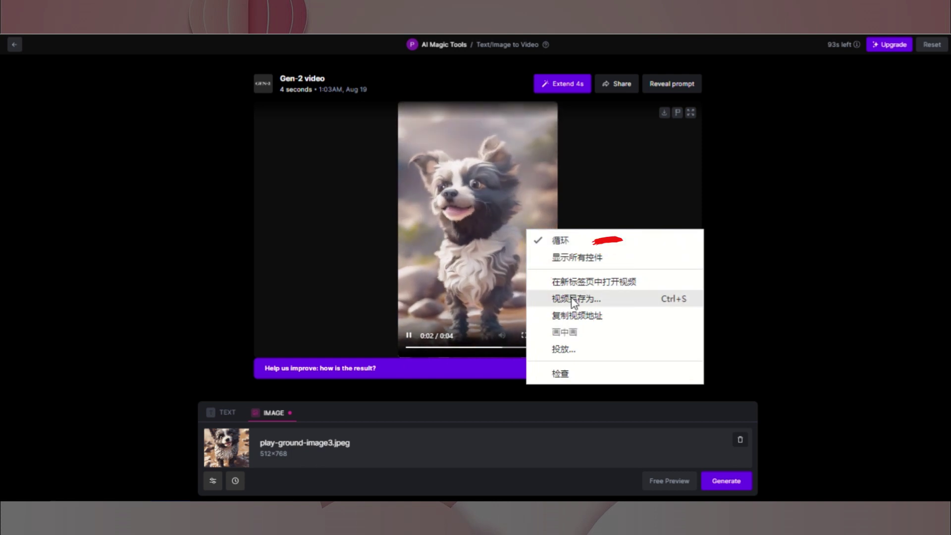
{"action": "left_click", "coordinate": [570, 297]}
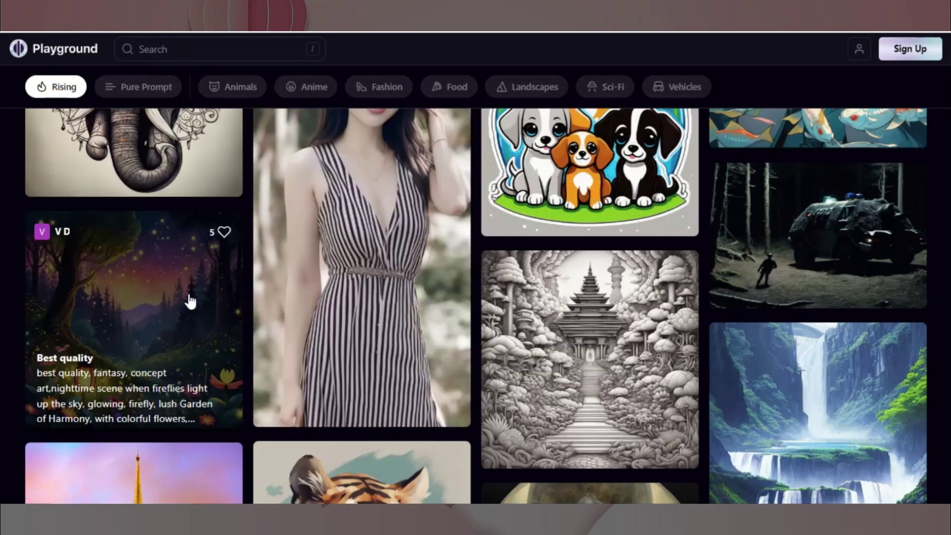
- Find the firefly forest artwork titled Best quality in the Playground gallery and open its image in a new tab
{"action": "left_click", "coordinate": [134, 319]}
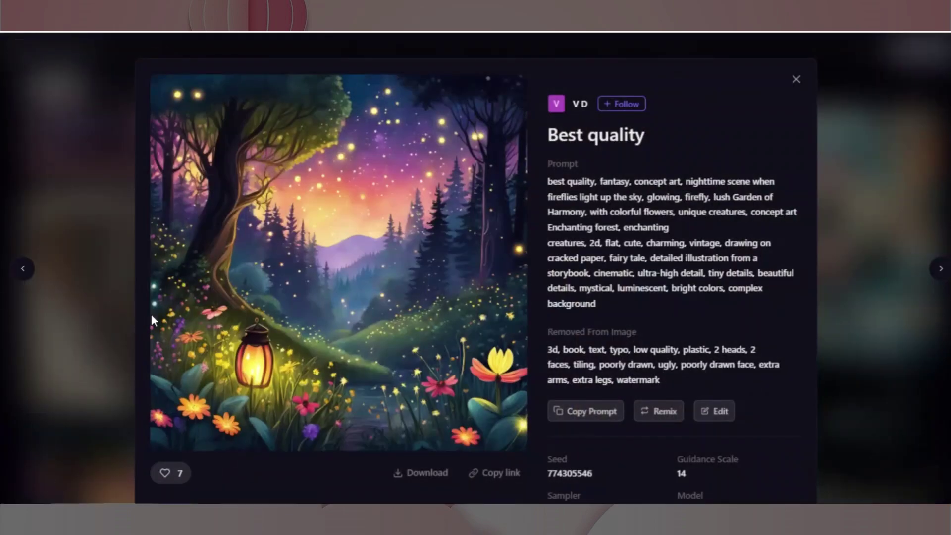
{"action": "right_click", "coordinate": [347, 302]}
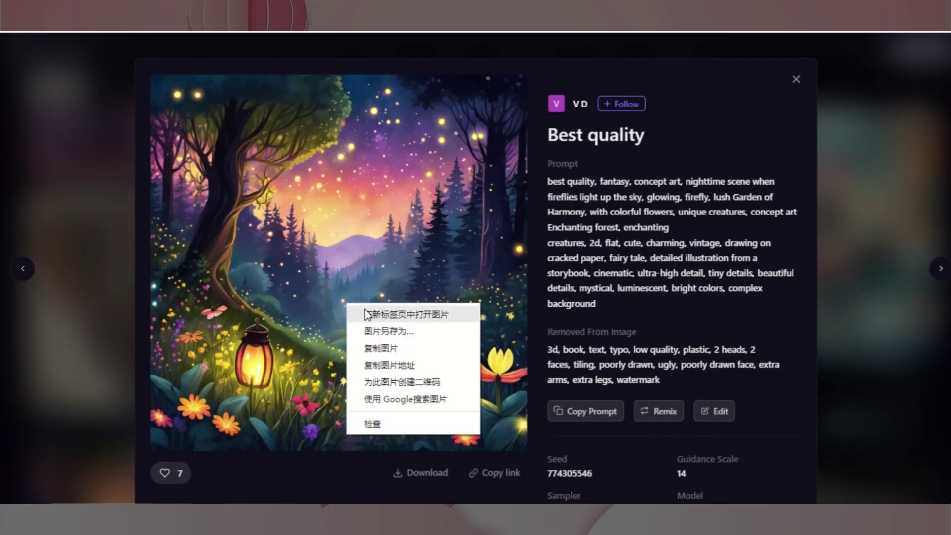
{"action": "left_click", "coordinate": [424, 314]}
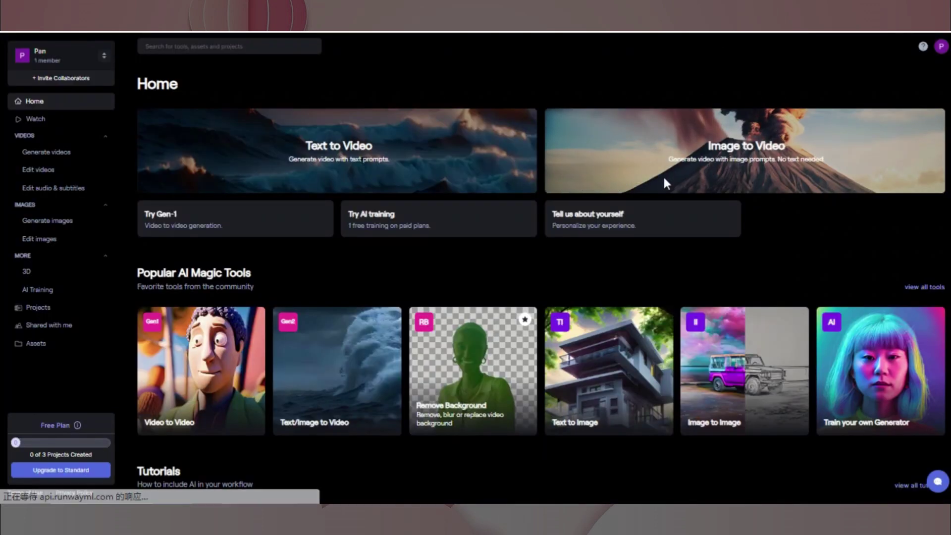
- Switch to Runway's Image to Video, upload play-ground-image6.jpeg, and generate and play the Gen-2 video
{"action": "left_click", "coordinate": [665, 184]}
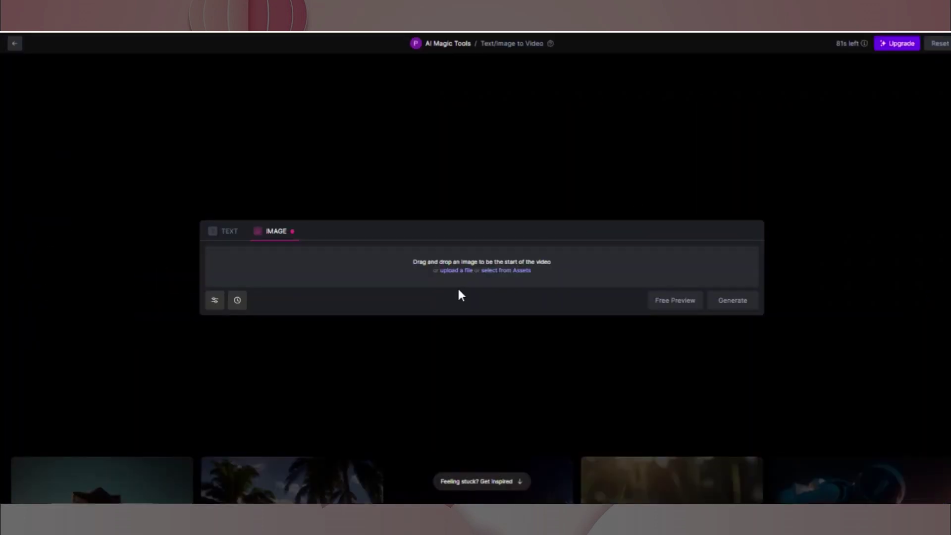
{"action": "left_click", "coordinate": [450, 270]}
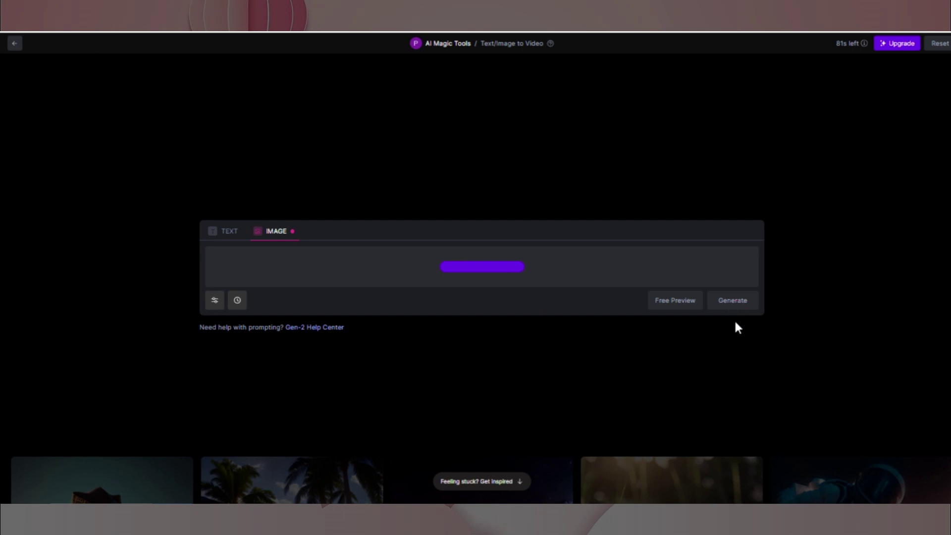
{"action": "left_click", "coordinate": [730, 305]}
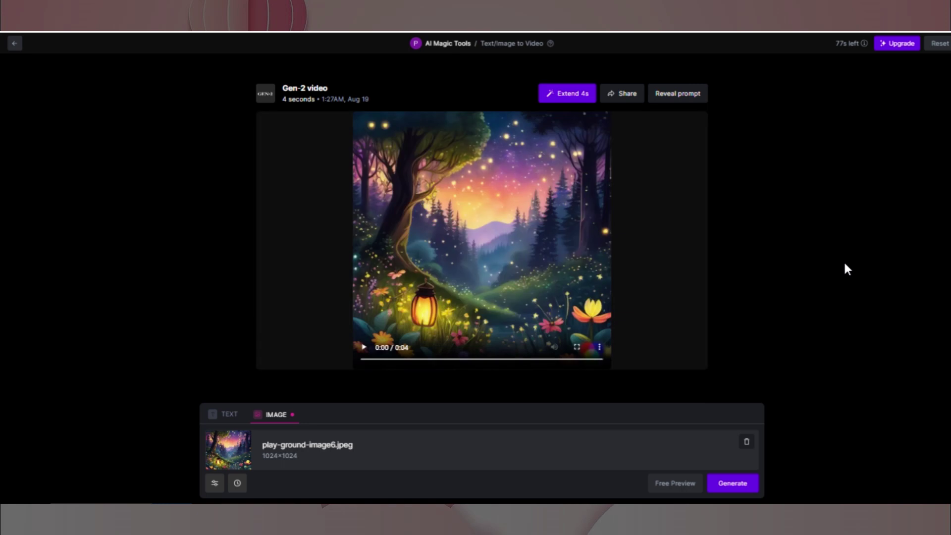
{"action": "left_click", "coordinate": [360, 349]}
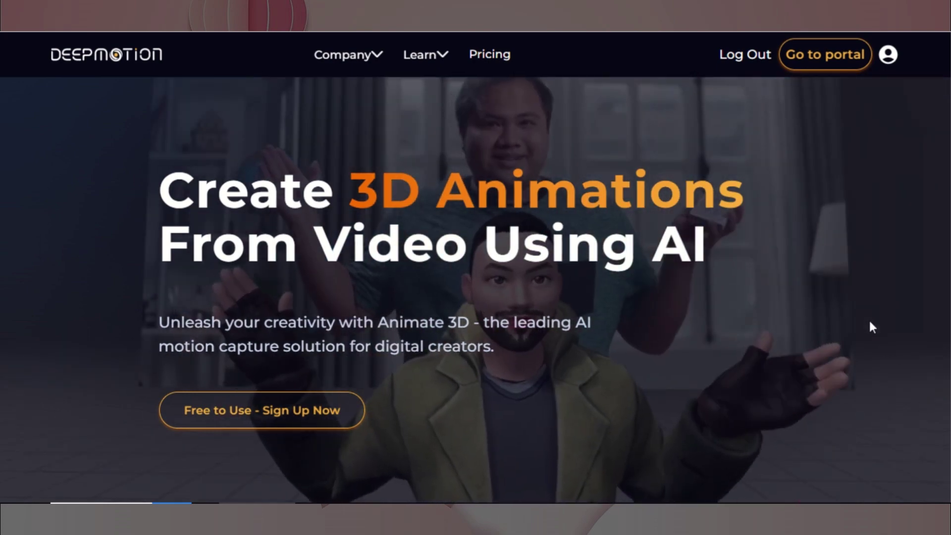
- Enter the DeepMotion portal and open the 3D Models page of Animate 3D
{"action": "left_click", "coordinate": [825, 64]}
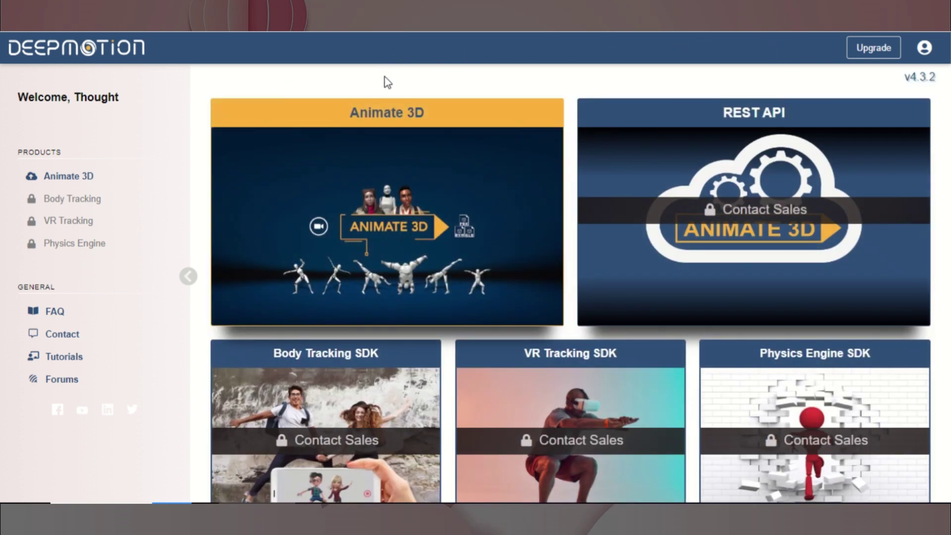
{"action": "left_click", "coordinate": [384, 115]}
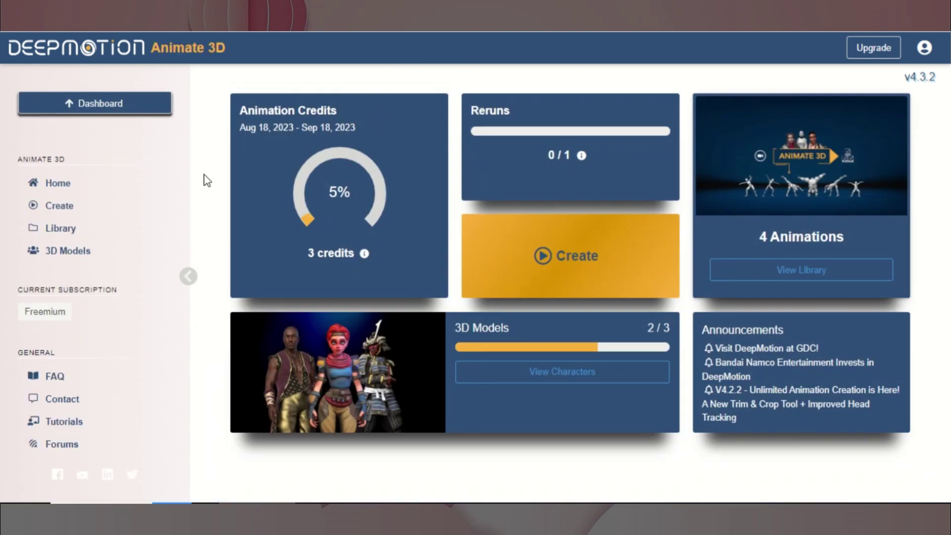
{"action": "left_click", "coordinate": [59, 205]}
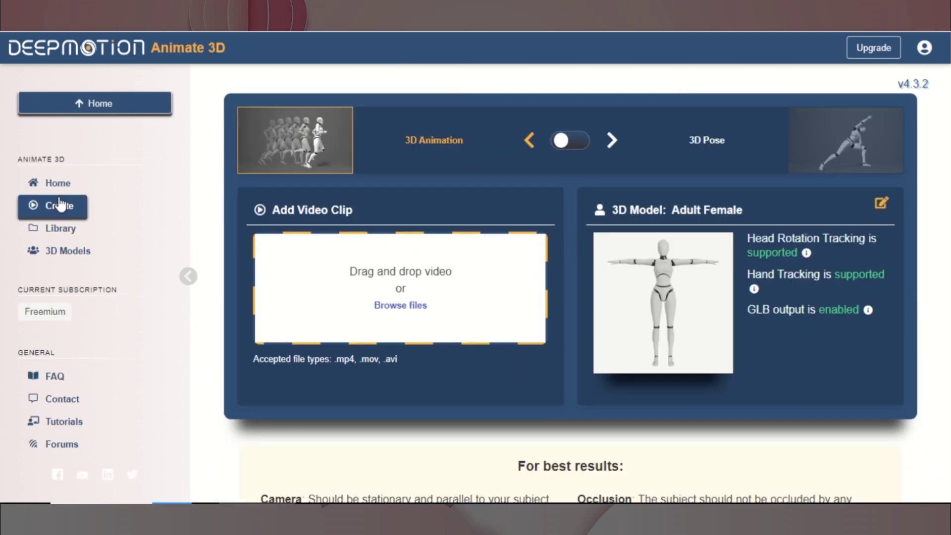
{"action": "left_click", "coordinate": [63, 252]}
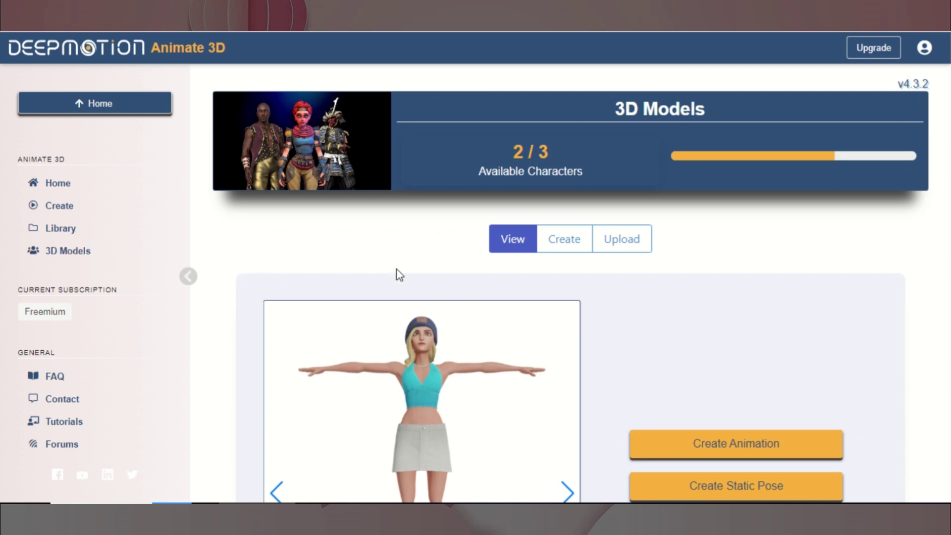
- Create a stylized Ready Player Me avatar without a photo, customizing the black-haired female preset
{"action": "left_click", "coordinate": [558, 250]}
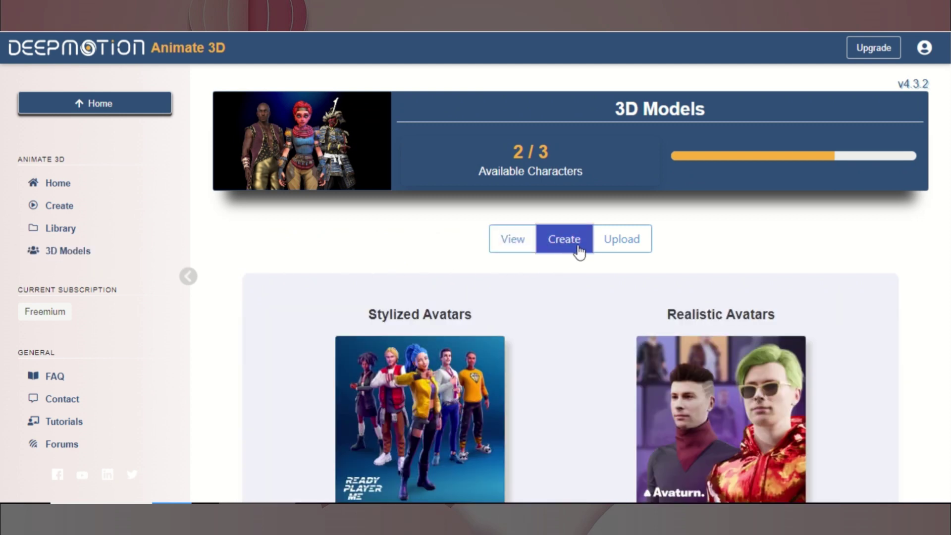
{"action": "scroll", "coordinate": [936, 237], "scroll_direction": "down", "scroll_amount": 2}
{"action": "left_click", "coordinate": [437, 340]}
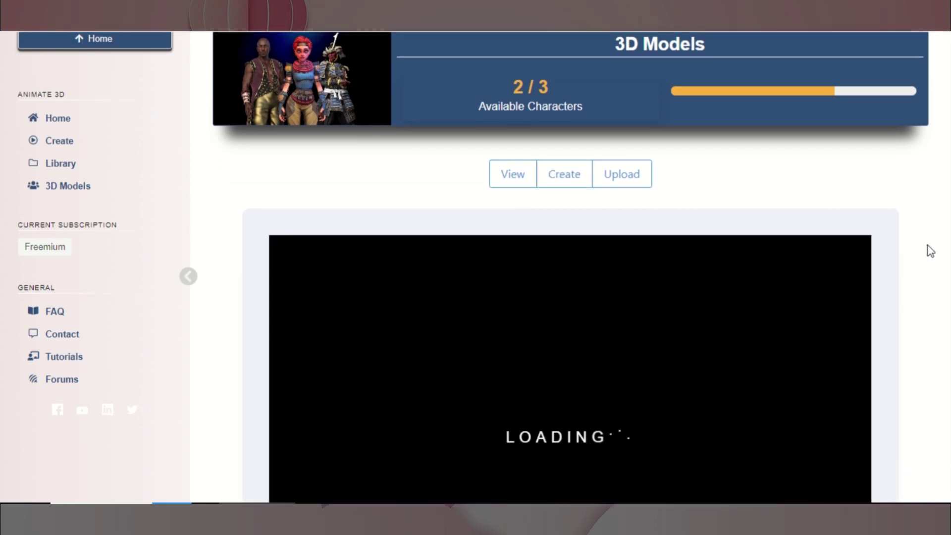
{"action": "scroll", "coordinate": [906, 265], "scroll_direction": "down", "scroll_amount": 4}
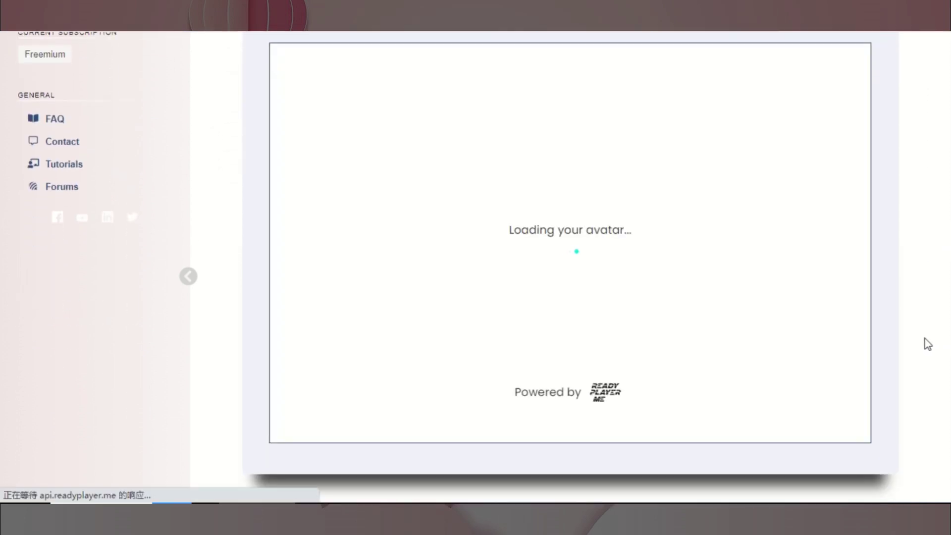
{"action": "left_click", "coordinate": [570, 206]}
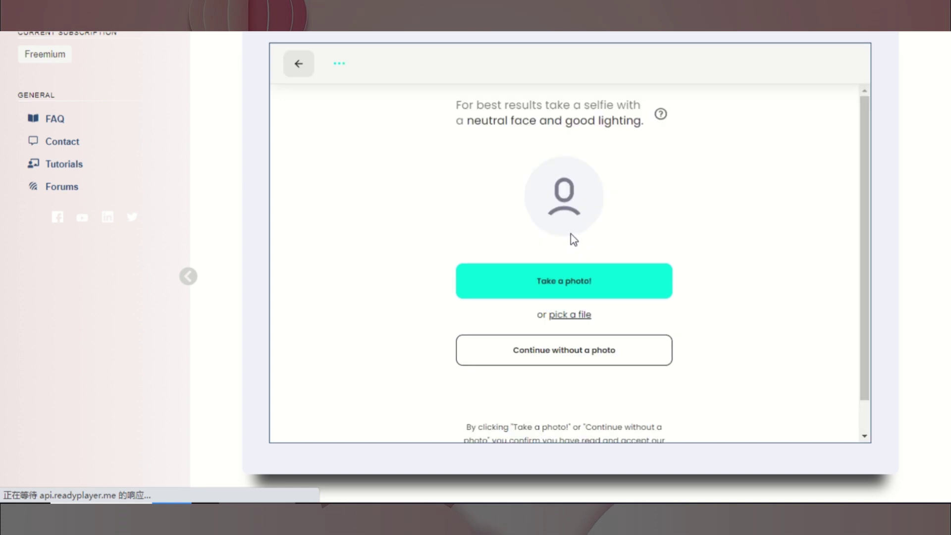
{"action": "left_click", "coordinate": [569, 353]}
{"action": "left_click", "coordinate": [659, 228]}
{"action": "left_click", "coordinate": [587, 428]}
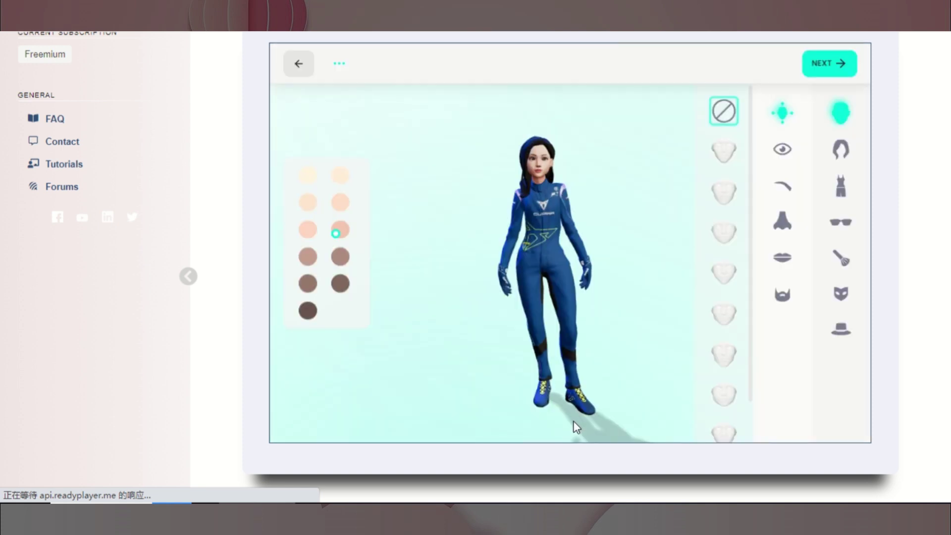
- Give the avatar a swept-back shoulder-length hairstyle and the Pull&Bear outfit with teal halter top and beige mini skirt
{"action": "left_click", "coordinate": [841, 148]}
{"action": "left_click", "coordinate": [784, 196]}
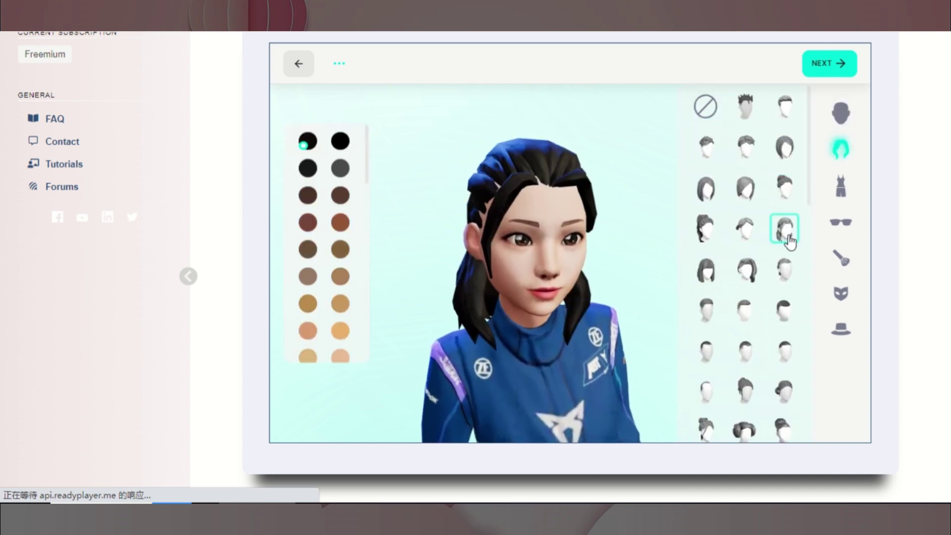
{"action": "left_click", "coordinate": [842, 190]}
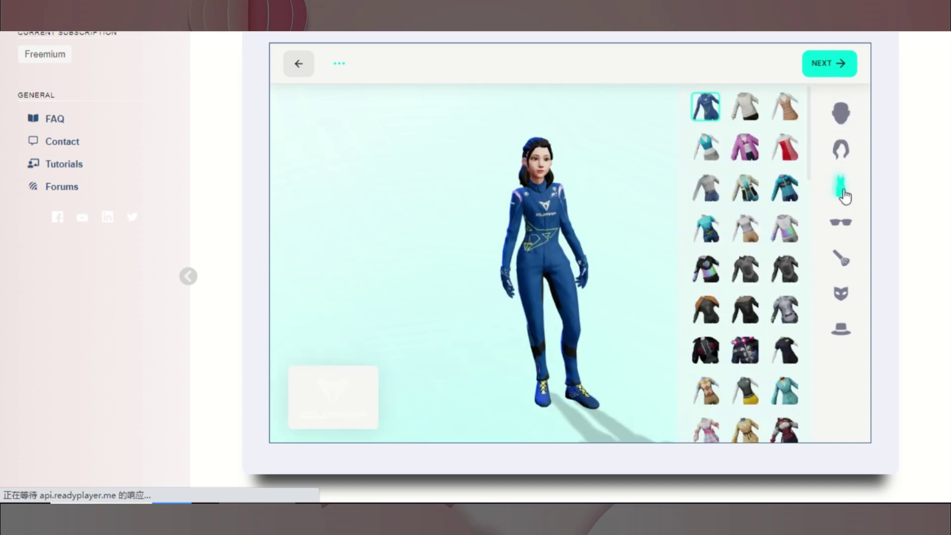
{"action": "left_click", "coordinate": [712, 149]}
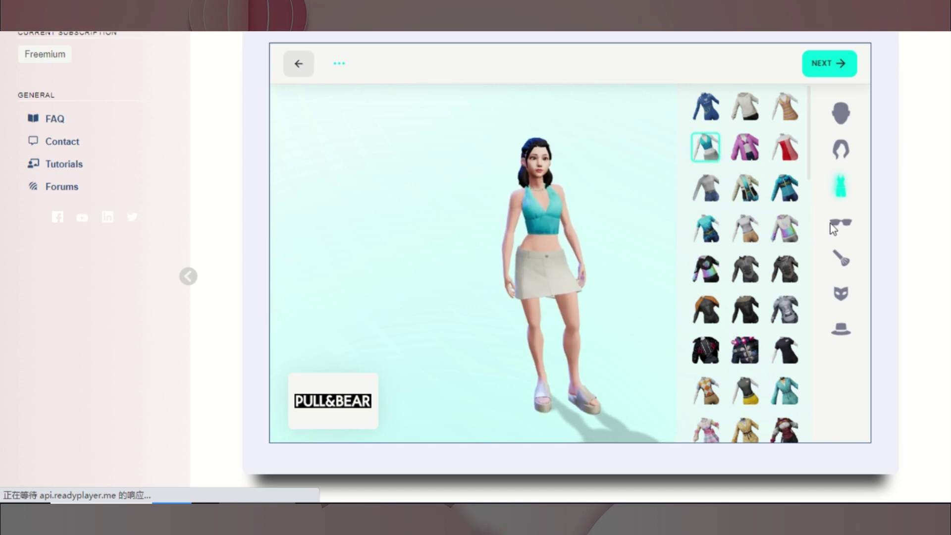
- Add round tinted glasses and the navy Ready Player Me beanie with long blonde hair to the avatar
{"action": "left_click", "coordinate": [836, 224]}
{"action": "left_click", "coordinate": [741, 270]}
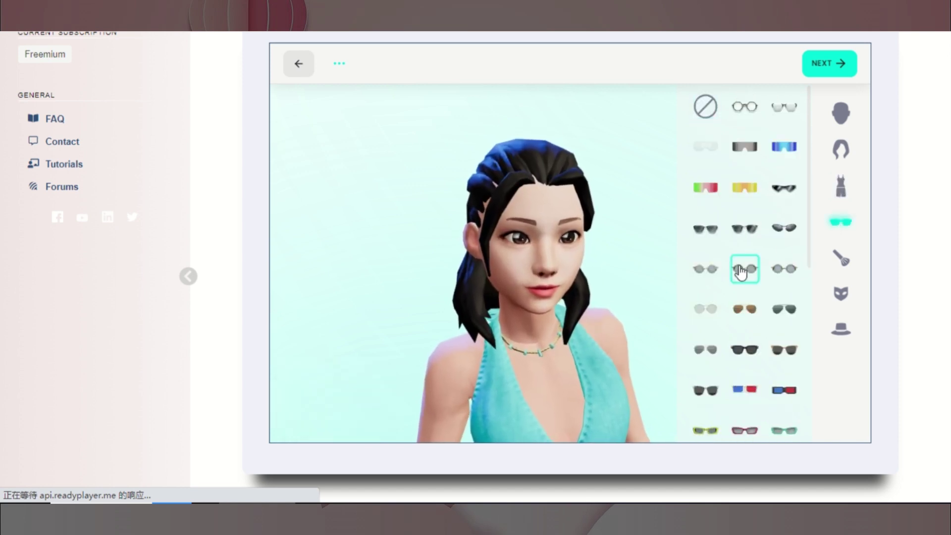
{"action": "left_click", "coordinate": [840, 329]}
{"action": "left_click", "coordinate": [786, 312]}
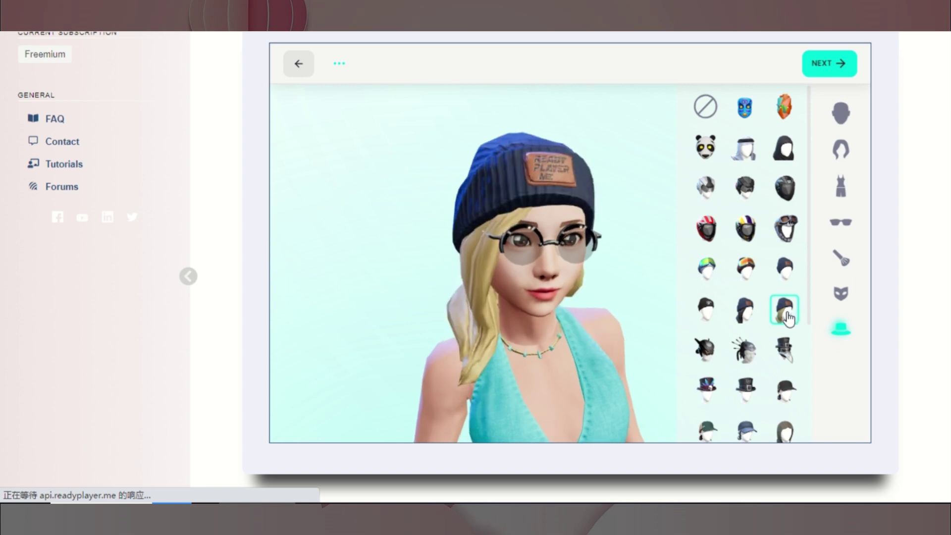
- Finish the avatar and save it as a new character named Lily
{"action": "left_click", "coordinate": [825, 64]}
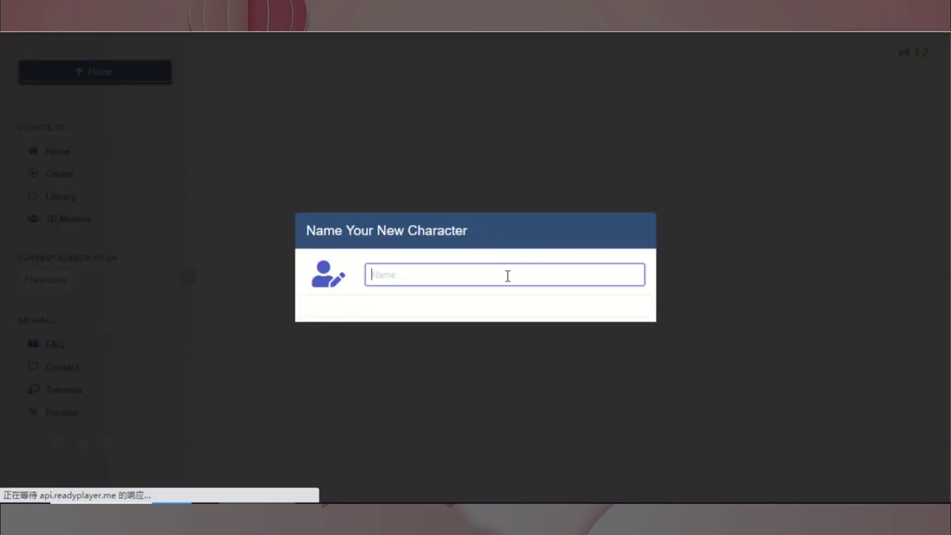
{"action": "type", "text": "Lily"}
{"action": "left_click", "coordinate": [492, 302]}
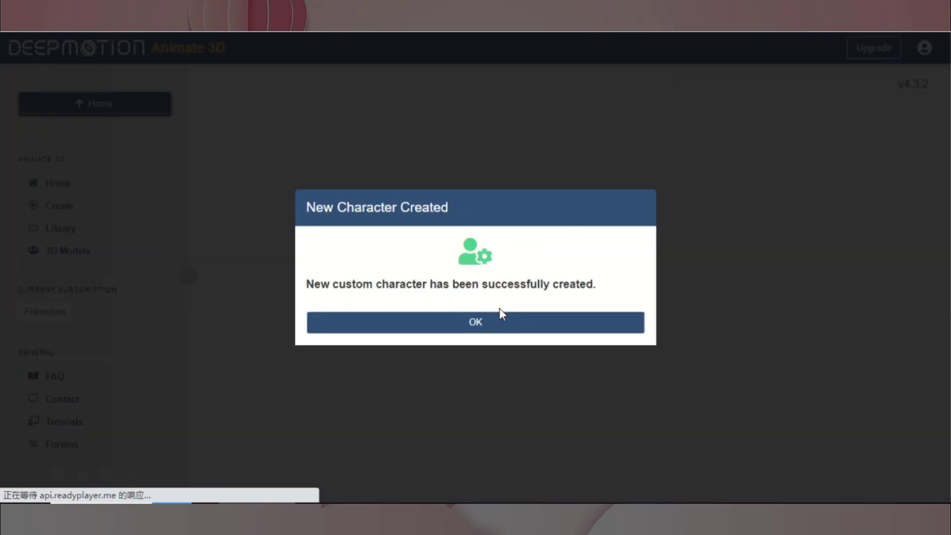
{"action": "left_click", "coordinate": [489, 320]}
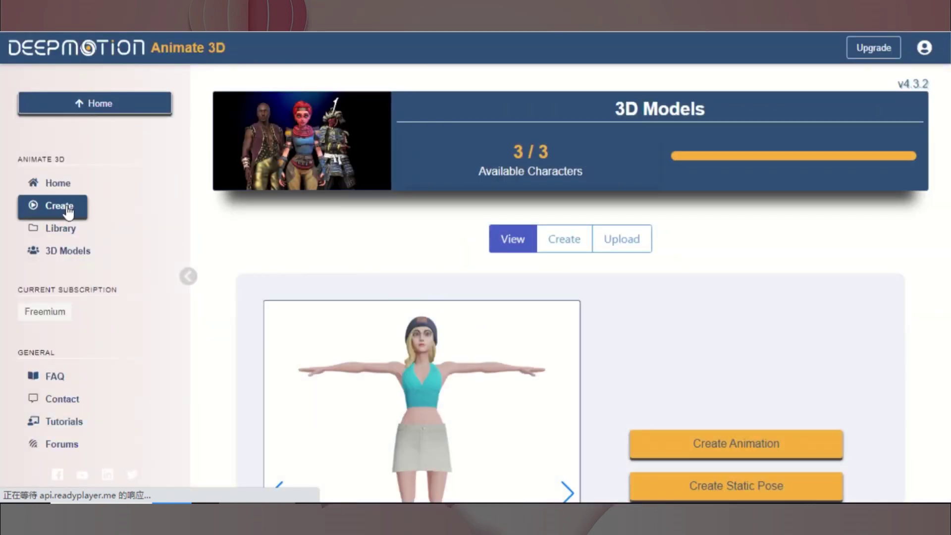
- Start a new 3D animation and choose the Lily character as its 3D model in place of Adult Female
{"action": "left_click", "coordinate": [68, 211]}
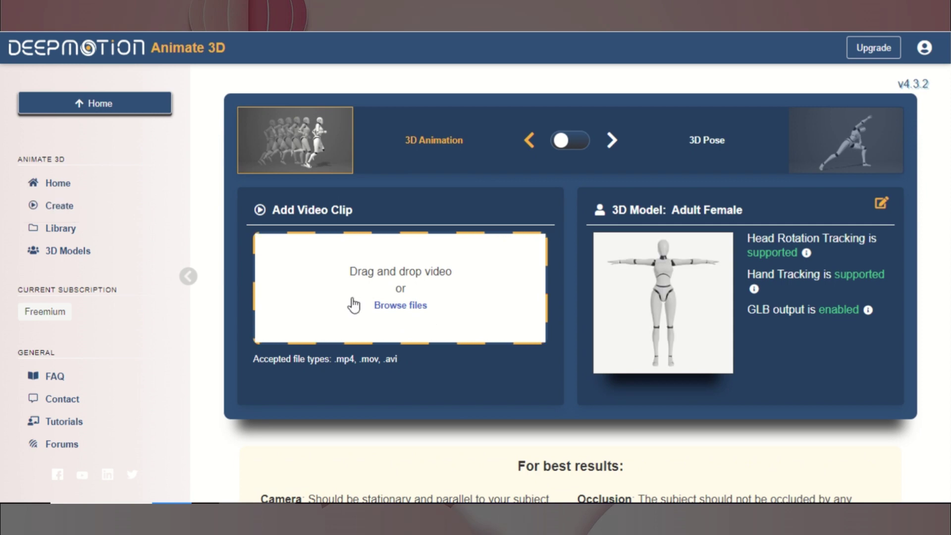
{"action": "left_click", "coordinate": [881, 206]}
{"action": "scroll", "coordinate": [608, 375], "scroll_direction": "down", "scroll_amount": 5}
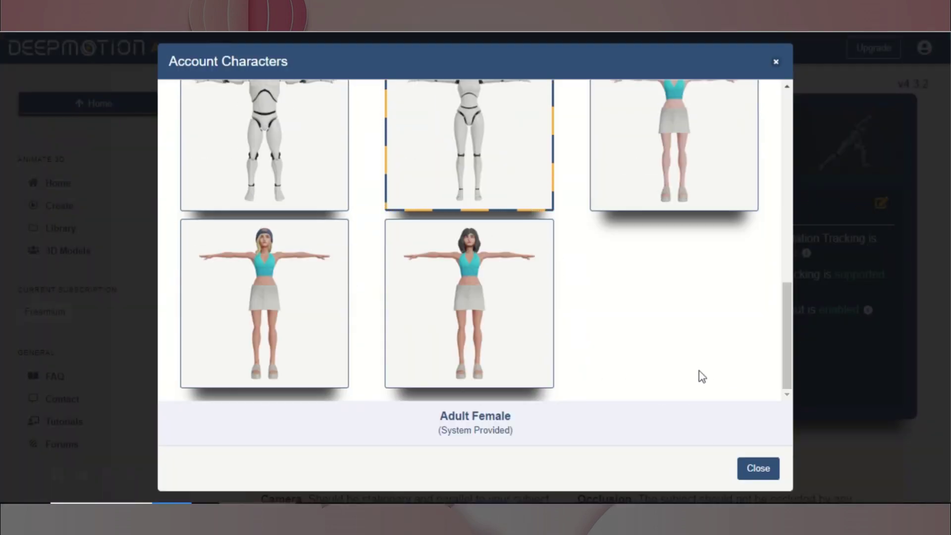
{"action": "scroll", "coordinate": [696, 206], "scroll_direction": "up", "scroll_amount": 2}
{"action": "left_click", "coordinate": [696, 206]}
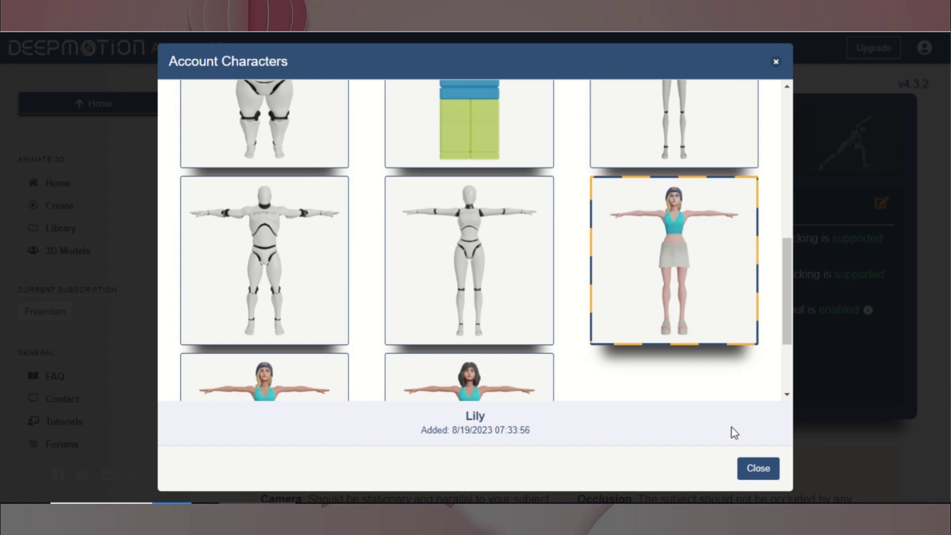
{"action": "left_click", "coordinate": [719, 280]}
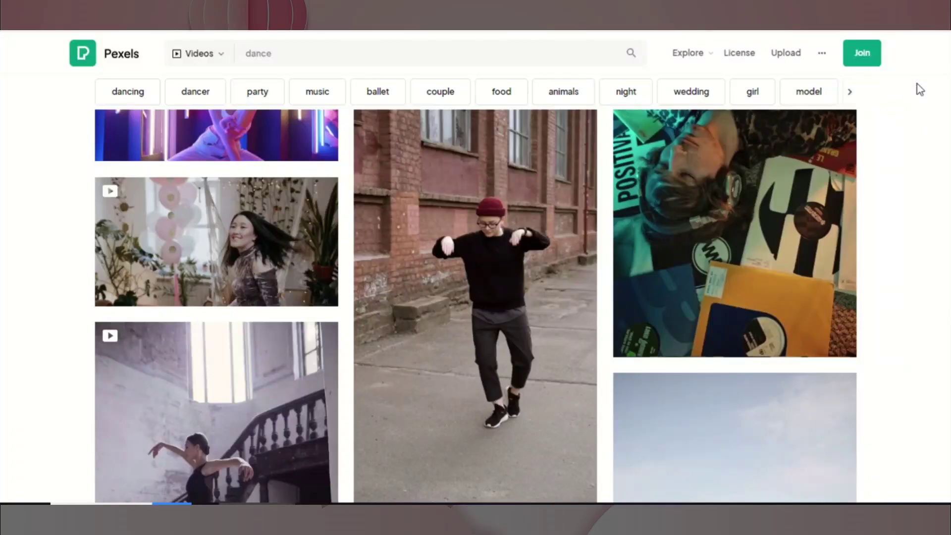
- Download the Person Dancing Happily video of the dancer in a red beanie from Pexels in Full HD 1080×1920
{"action": "left_click", "coordinate": [328, 54]}
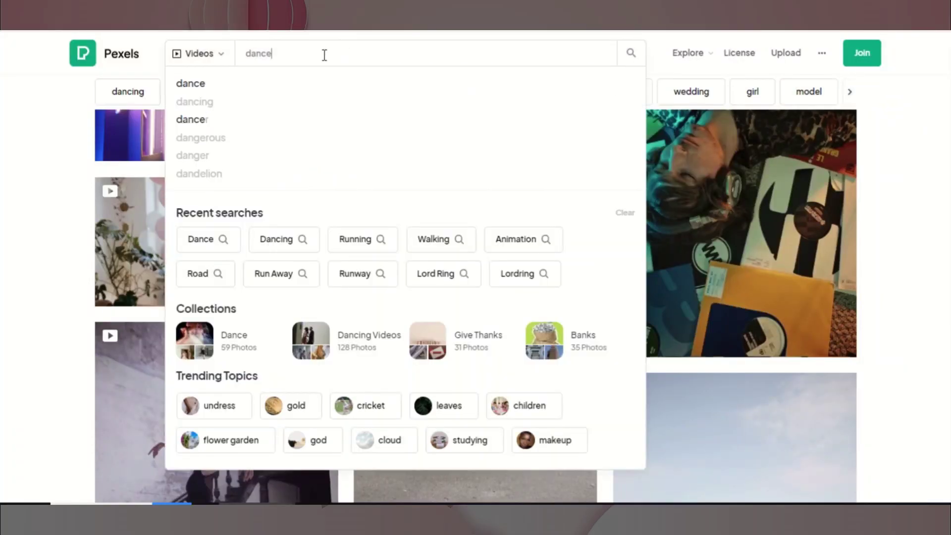
{"action": "key", "text": "Escape"}
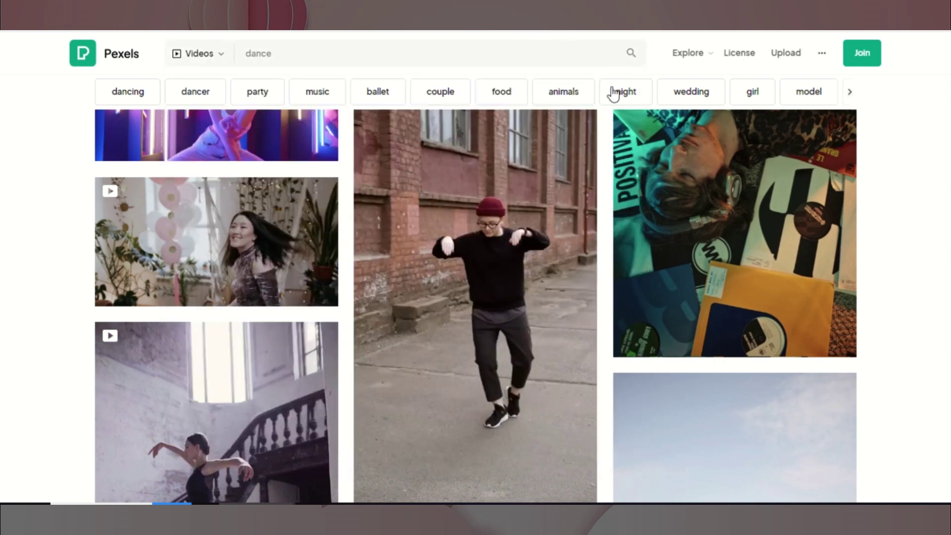
{"action": "mouse_move", "coordinate": [502, 287]}
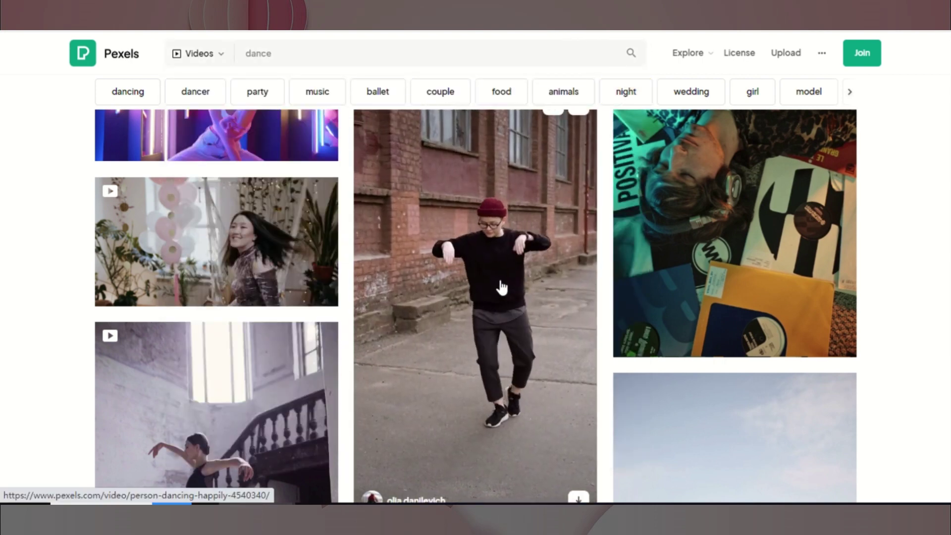
{"action": "left_click", "coordinate": [502, 287]}
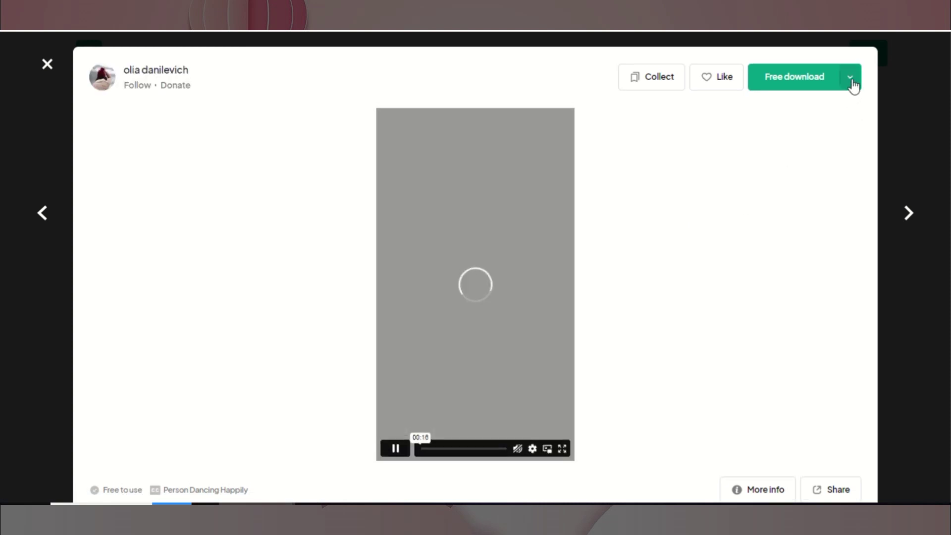
{"action": "left_click", "coordinate": [852, 84]}
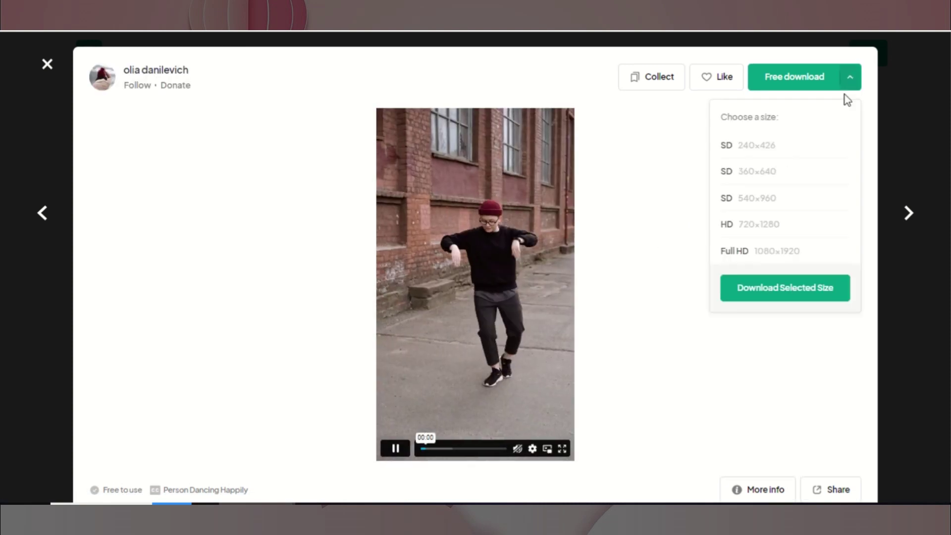
{"action": "left_click", "coordinate": [774, 253]}
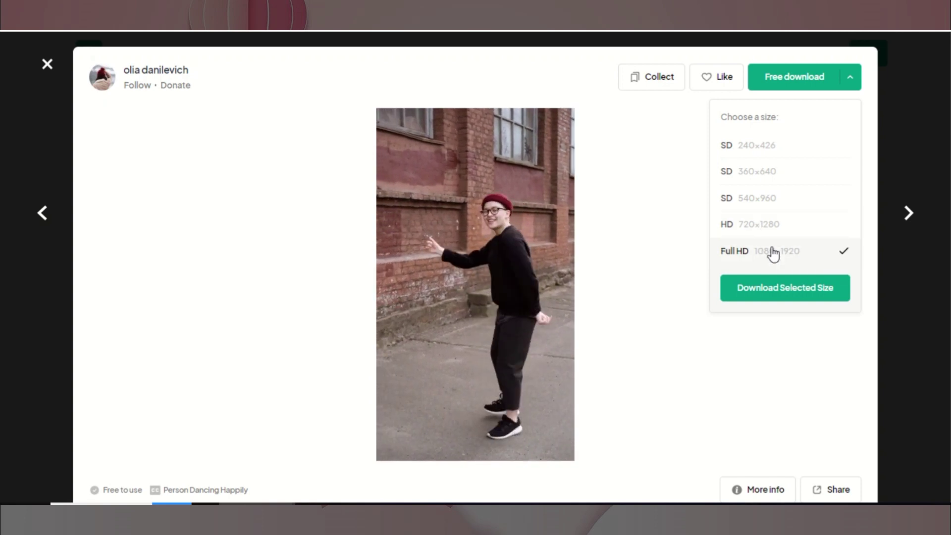
{"action": "left_click", "coordinate": [785, 295]}
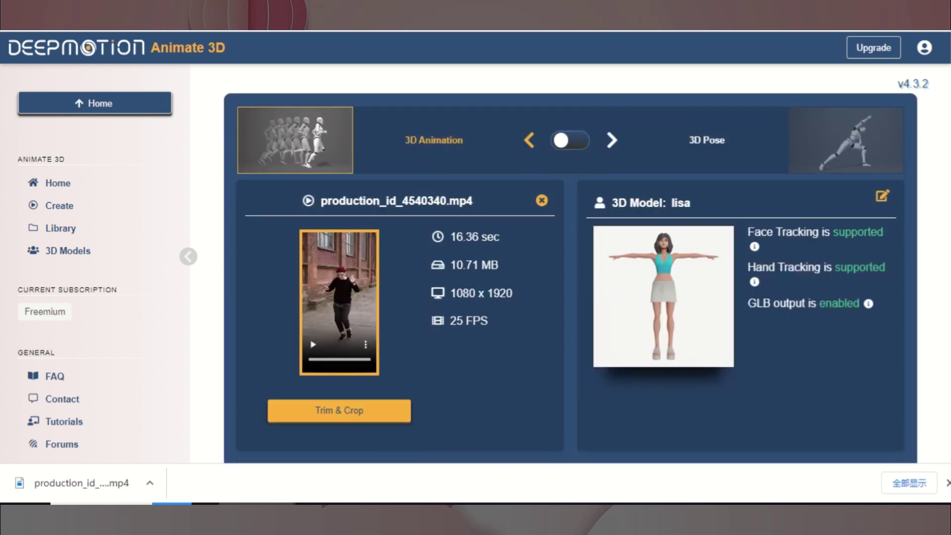
- Enable Physics Filter, Face Tracking and Hand Tracking in DeepMotion, and set MP4 output with a solid green background, no shadow or audio, and camera angle 20
{"action": "scroll", "coordinate": [570, 248], "scroll_direction": "down", "scroll_amount": 6}
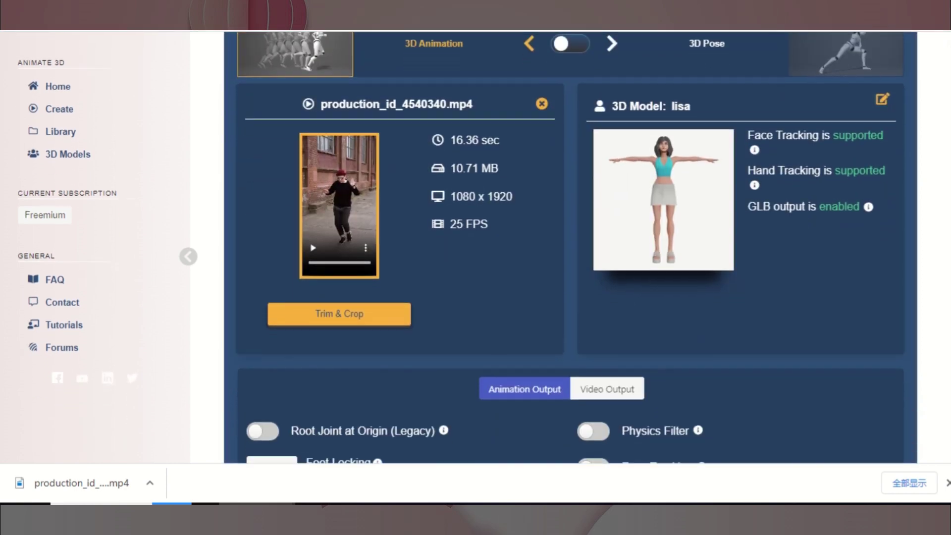
{"action": "scroll", "coordinate": [779, 269], "scroll_direction": "down", "scroll_amount": 1}
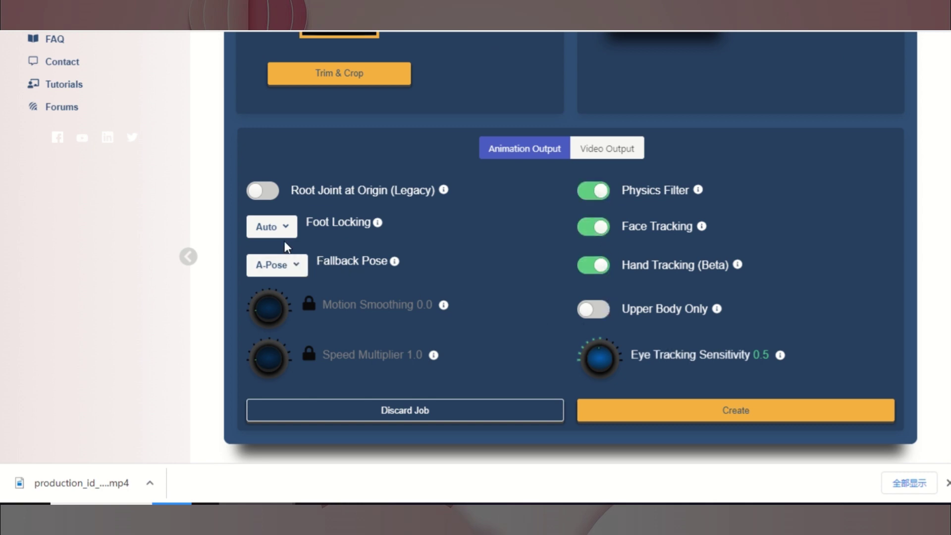
{"action": "left_click", "coordinate": [634, 152]}
{"action": "left_click", "coordinate": [277, 181]}
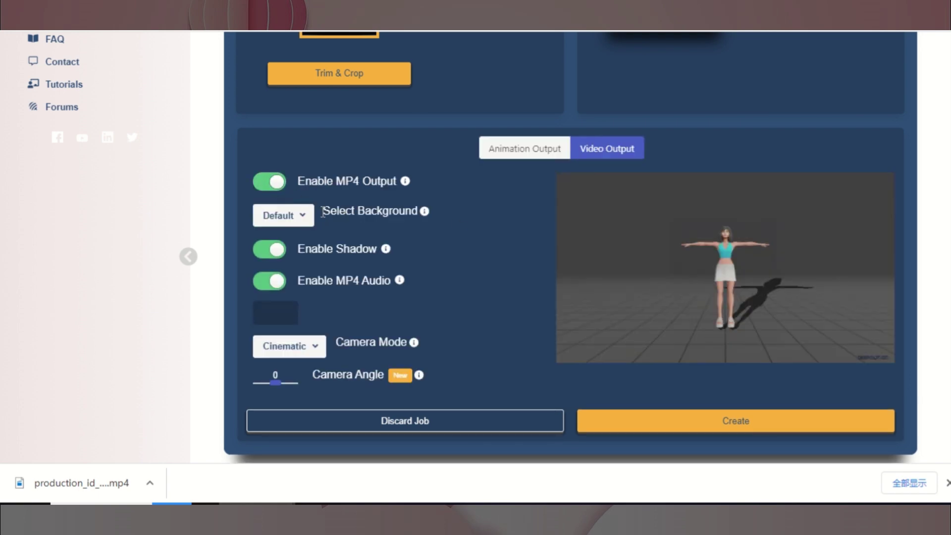
{"action": "left_click", "coordinate": [289, 300]}
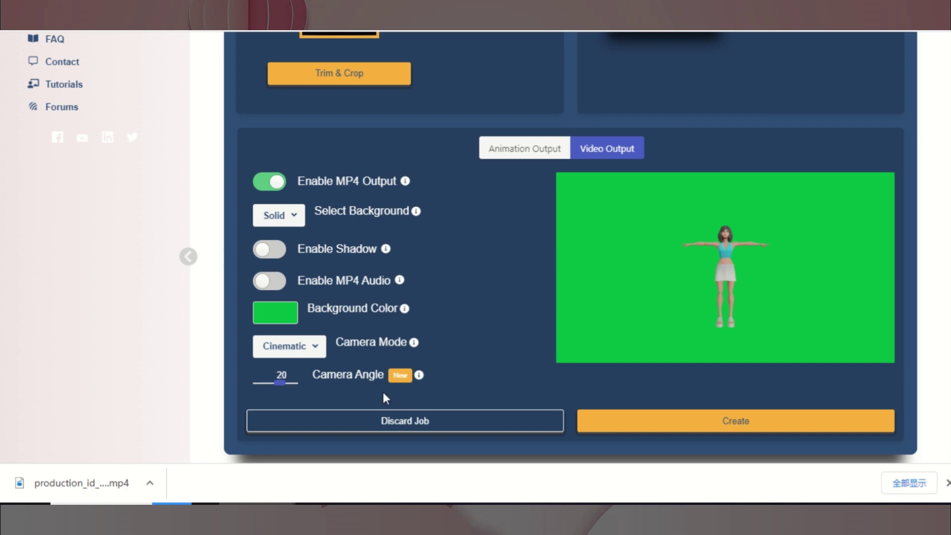
- Create the animation from production_id_4540340, review its settings summary and start the job
{"action": "left_click", "coordinate": [748, 419]}
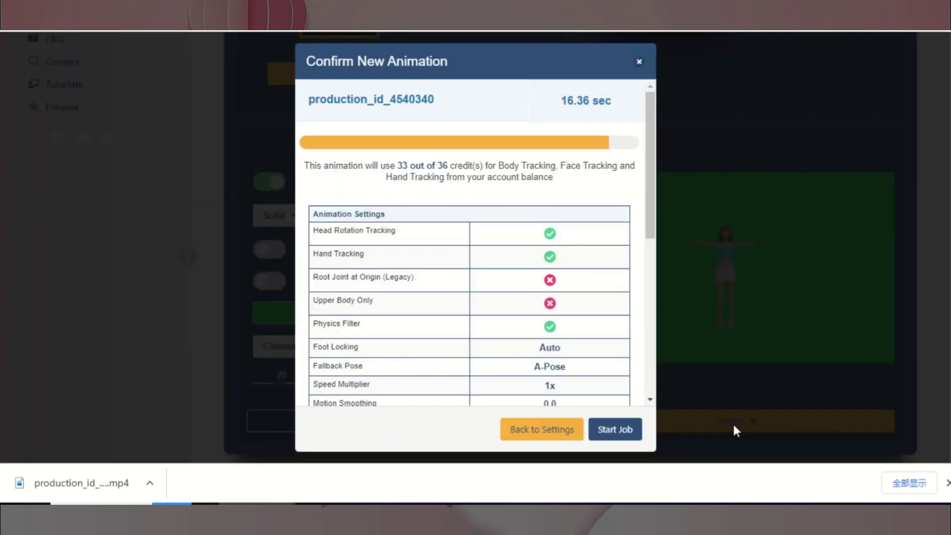
{"action": "left_click_drag", "start_coordinate": [652, 227], "coordinate": [635, 213]}
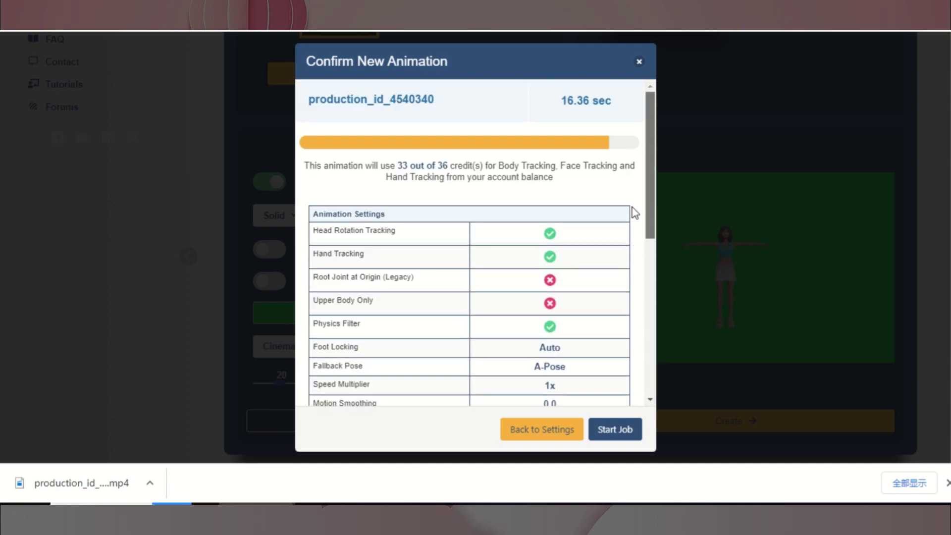
{"action": "left_click", "coordinate": [609, 431]}
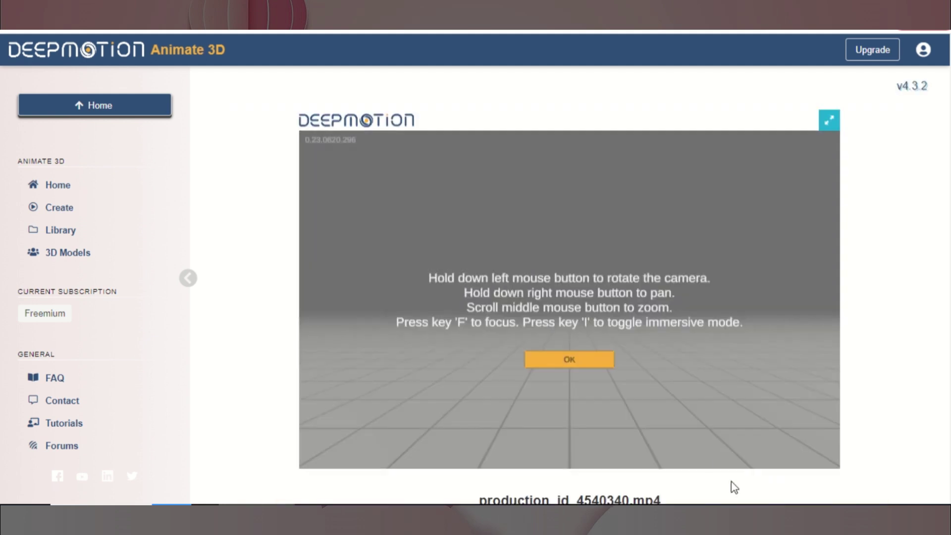
- Preview the generated dance animation in the 3D viewer, including at full screen
{"action": "left_click", "coordinate": [604, 365]}
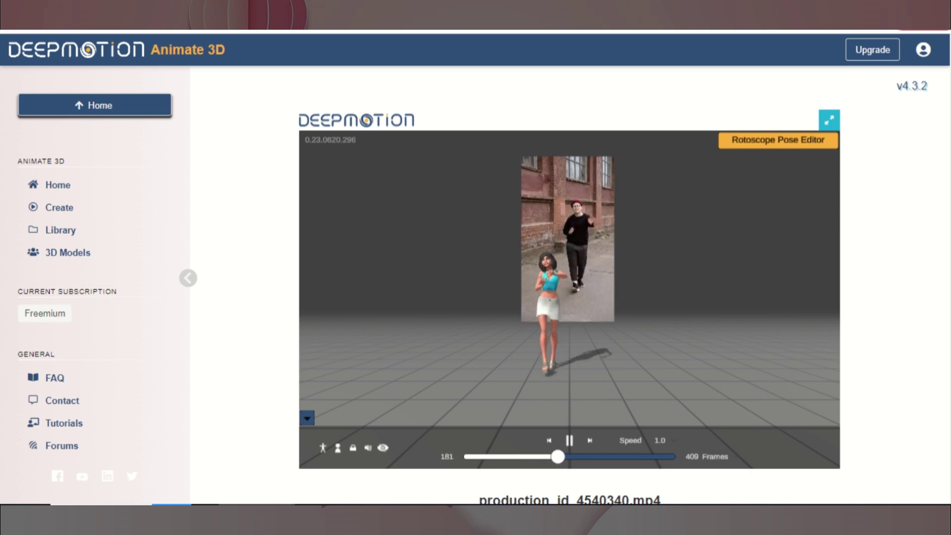
{"action": "left_click", "coordinate": [829, 119]}
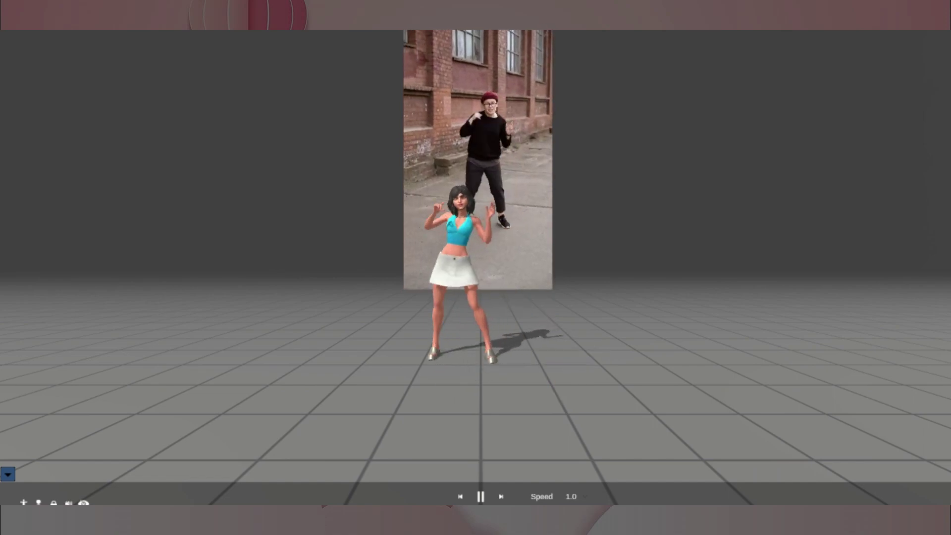
{"action": "key", "text": "Escape"}
- Download the finished character animation in MP4 format
{"action": "left_click", "coordinate": [526, 484]}
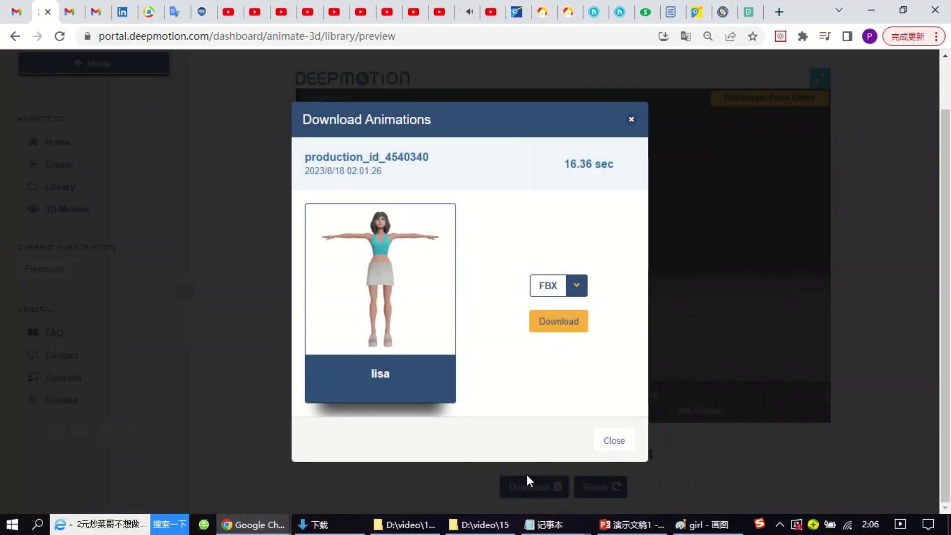
{"action": "left_click", "coordinate": [557, 369]}
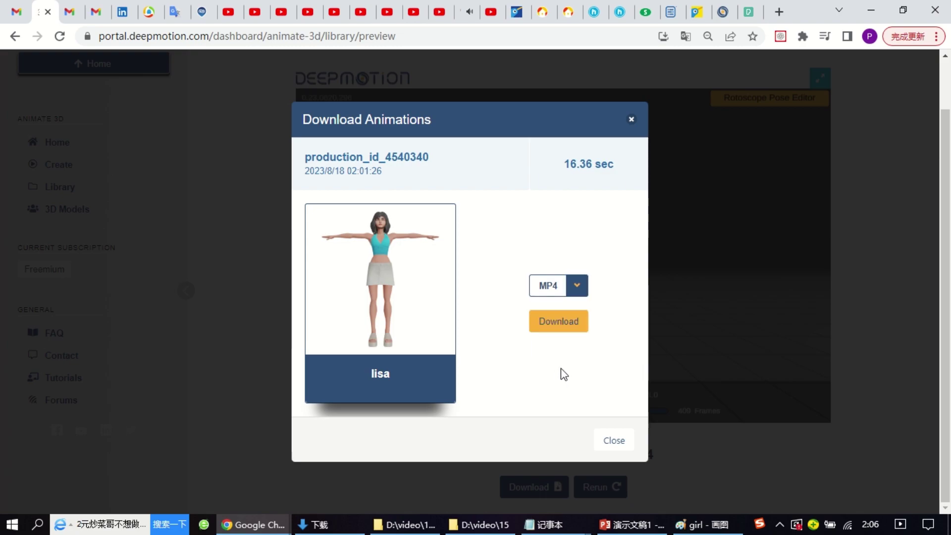
{"action": "left_click", "coordinate": [565, 328]}
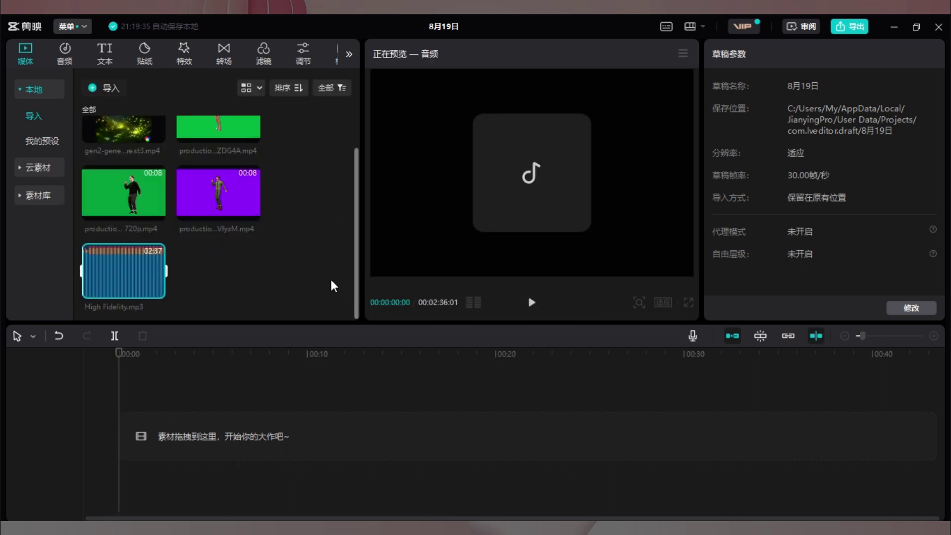
- In the JianYing video editor, place the gen2-generated-nightforest3.mp4 clip at the start of the timeline and append a copy directly after it
{"action": "left_click_drag", "start_coordinate": [356, 272], "coordinate": [357, 239]}
{"action": "left_click_drag", "start_coordinate": [133, 148], "coordinate": [148, 435]}
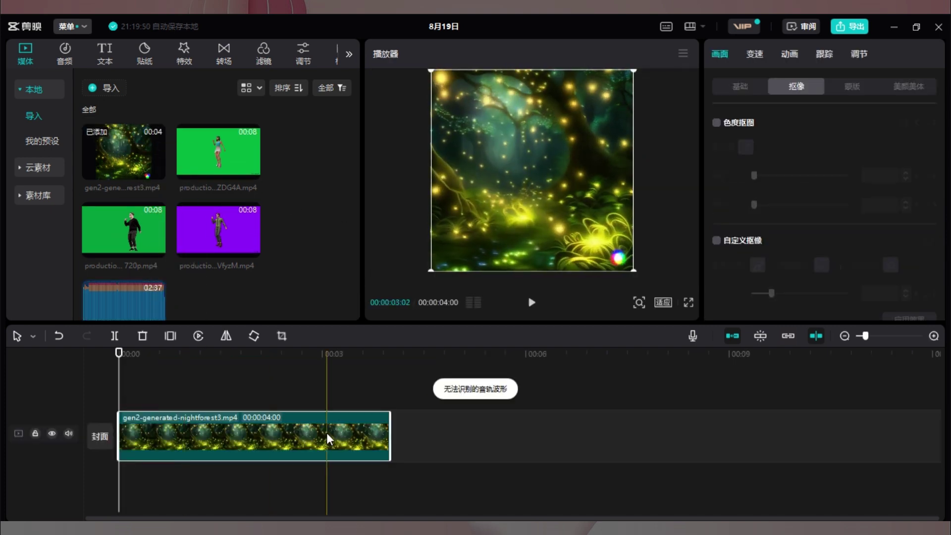
{"action": "key", "text": "ctrl+c"}
{"action": "key", "text": "ctrl+v"}
{"action": "left_click_drag", "start_coordinate": [408, 416], "coordinate": [422, 480]}
{"action": "left_click", "coordinate": [436, 480]}
{"action": "left_click", "coordinate": [435, 436]}
- Reverse the second night forest clip
{"action": "right_click", "coordinate": [421, 436]}
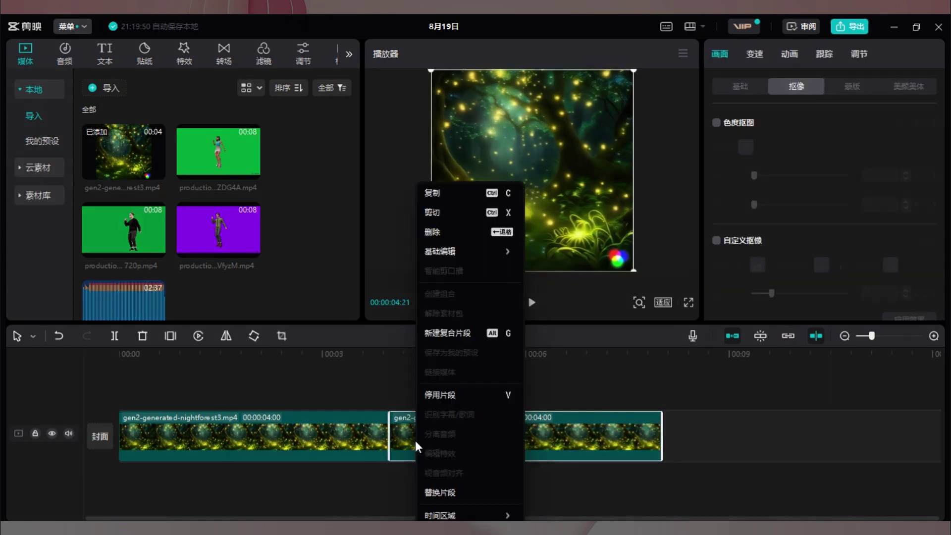
{"action": "mouse_move", "coordinate": [488, 261]}
{"action": "left_click", "coordinate": [541, 271]}
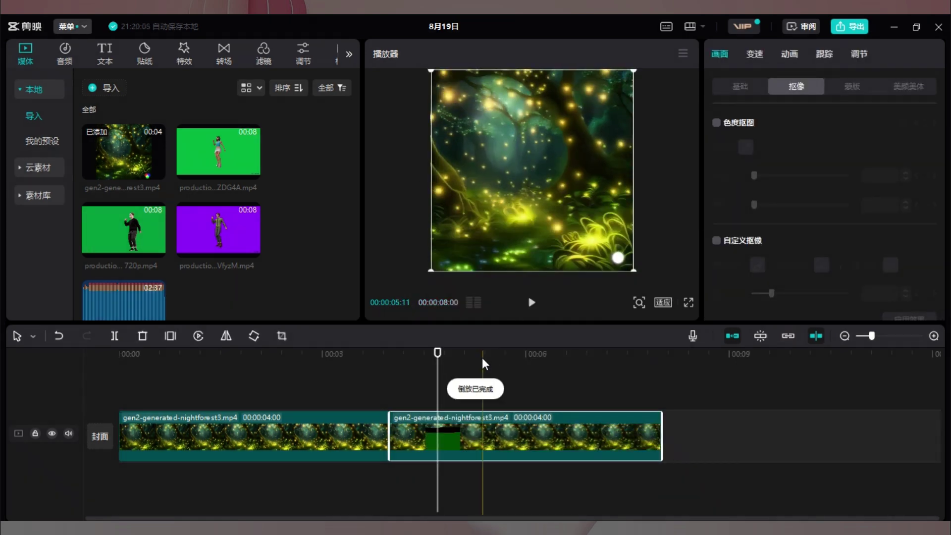
- Slow the second night forest clip to a constant speed of 0.5x
{"action": "left_click", "coordinate": [533, 353]}
{"action": "left_click", "coordinate": [790, 54]}
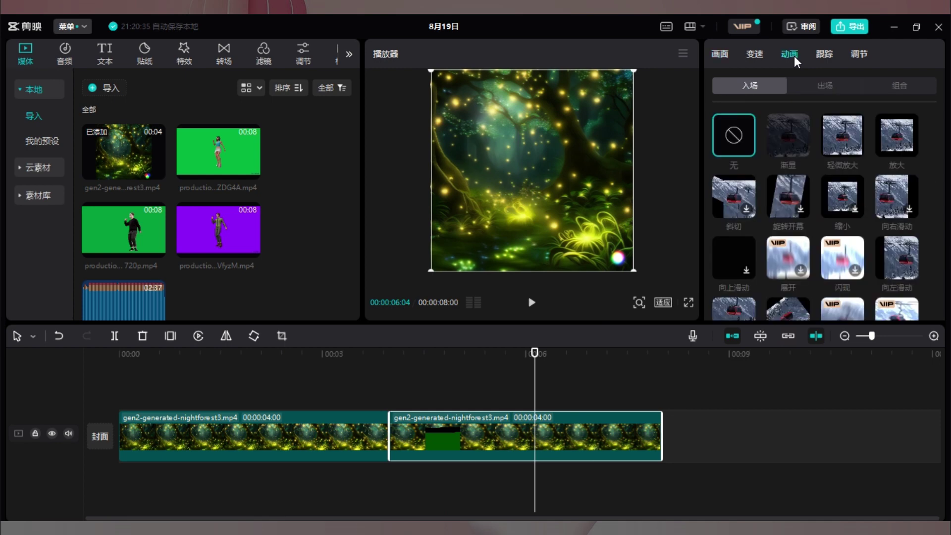
{"action": "left_click", "coordinate": [755, 56]}
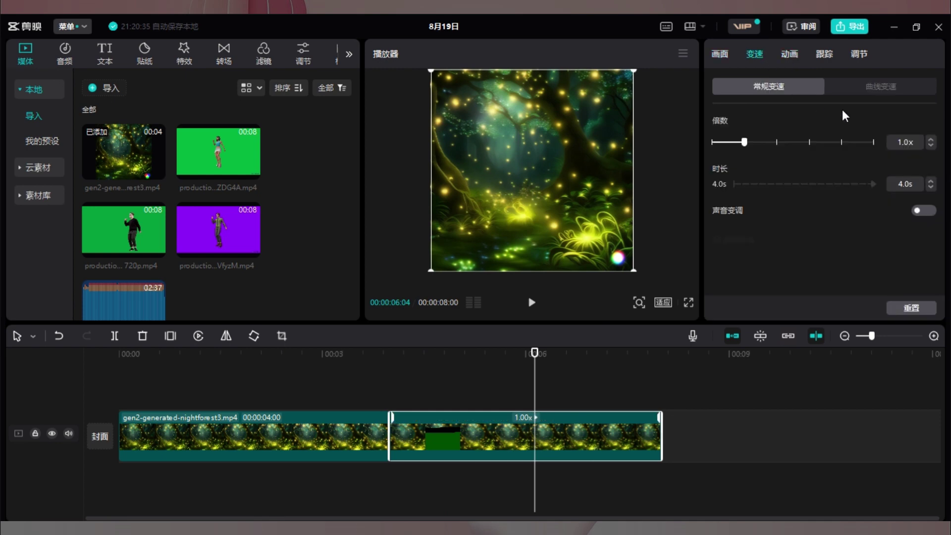
{"action": "left_click", "coordinate": [931, 145]}
{"action": "left_click", "coordinate": [931, 146]}
{"action": "left_click", "coordinate": [931, 146]}
{"action": "left_click", "coordinate": [931, 145]}
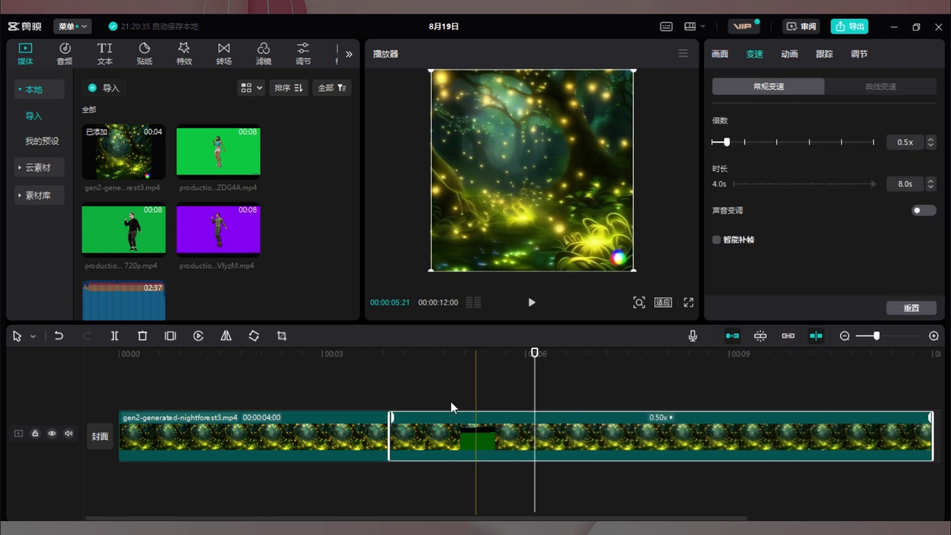
- Set the first night forest clip's constant speed to 0.5x as well
{"action": "left_click", "coordinate": [931, 146]}
{"action": "left_click", "coordinate": [931, 145]}
{"action": "left_click", "coordinate": [931, 146]}
{"action": "left_click", "coordinate": [931, 146]}
{"action": "left_click", "coordinate": [931, 145]}
{"action": "left_click", "coordinate": [931, 146]}
{"action": "left_click", "coordinate": [931, 139]}
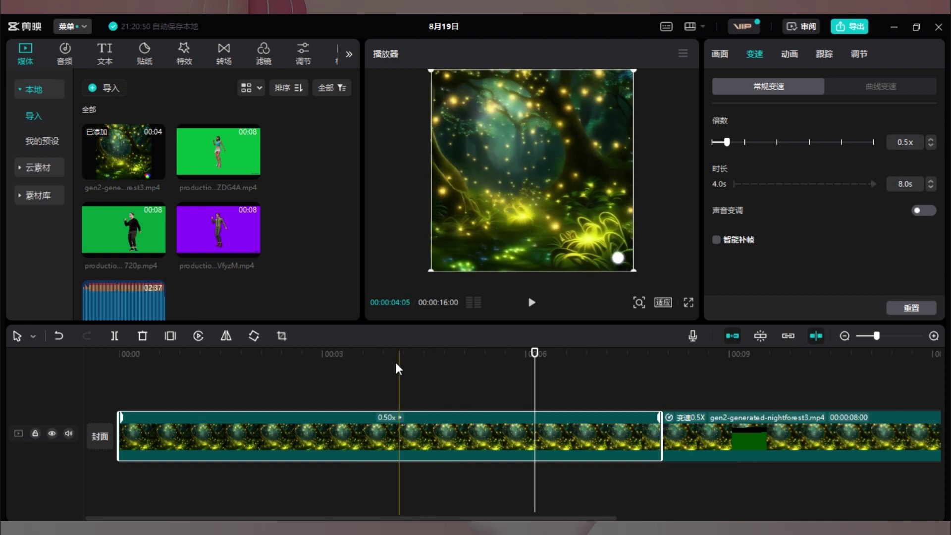
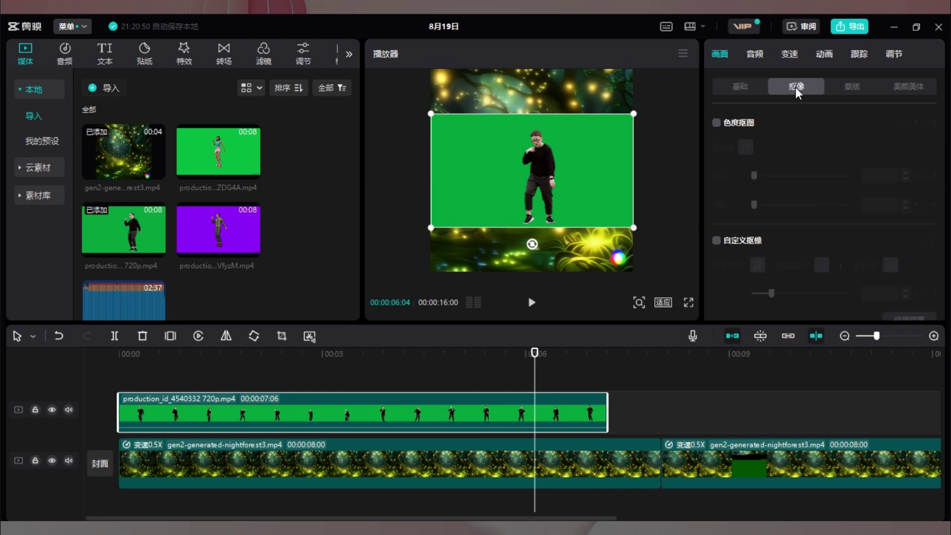
{"action": "left_click", "coordinate": [744, 147]}
{"action": "left_click", "coordinate": [602, 170]}
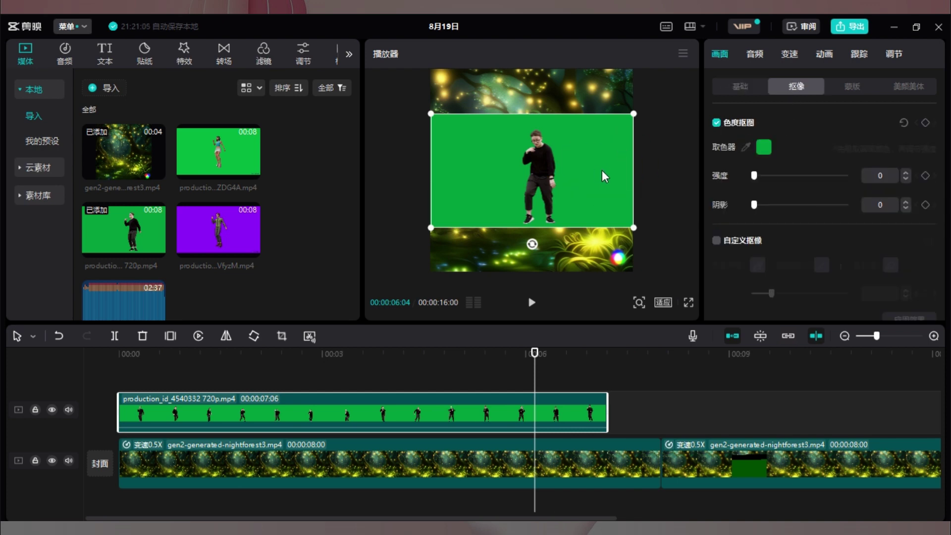
{"action": "left_click_drag", "start_coordinate": [752, 176], "coordinate": [761, 177]}
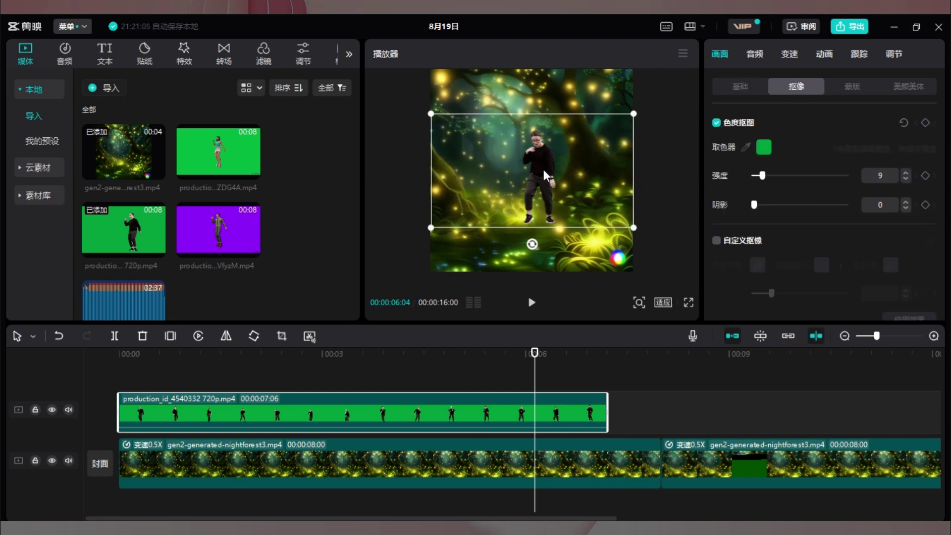
{"action": "left_click_drag", "start_coordinate": [543, 169], "coordinate": [530, 214]}
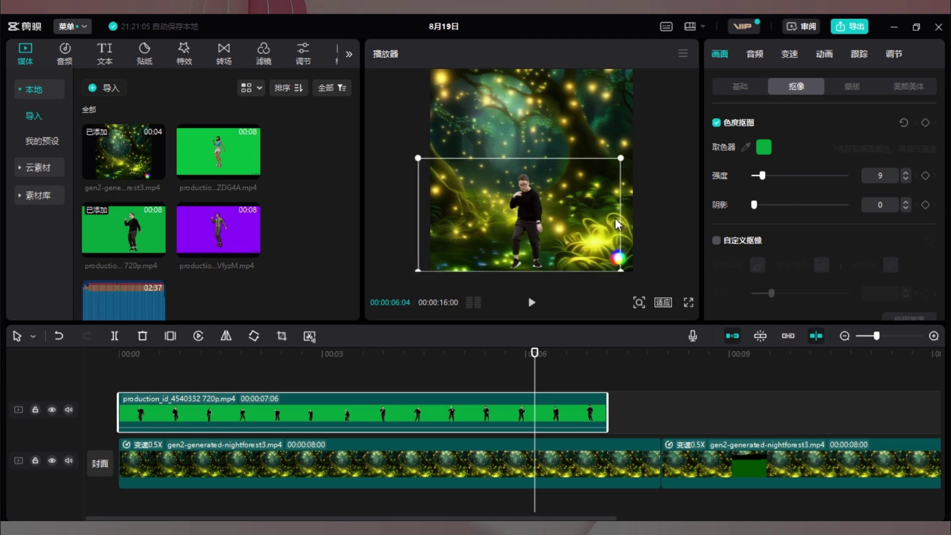
- Add the purple-background character clip on a track above, chroma key out the purple and position the character beside the first dancer
{"action": "left_click", "coordinate": [483, 307]}
{"action": "left_click", "coordinate": [170, 375]}
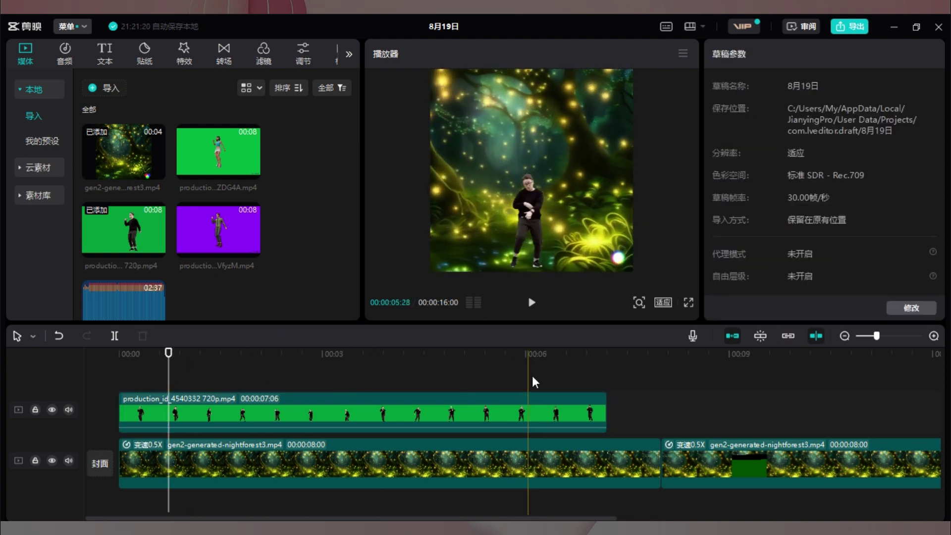
{"action": "left_click_drag", "start_coordinate": [220, 224], "coordinate": [128, 371]}
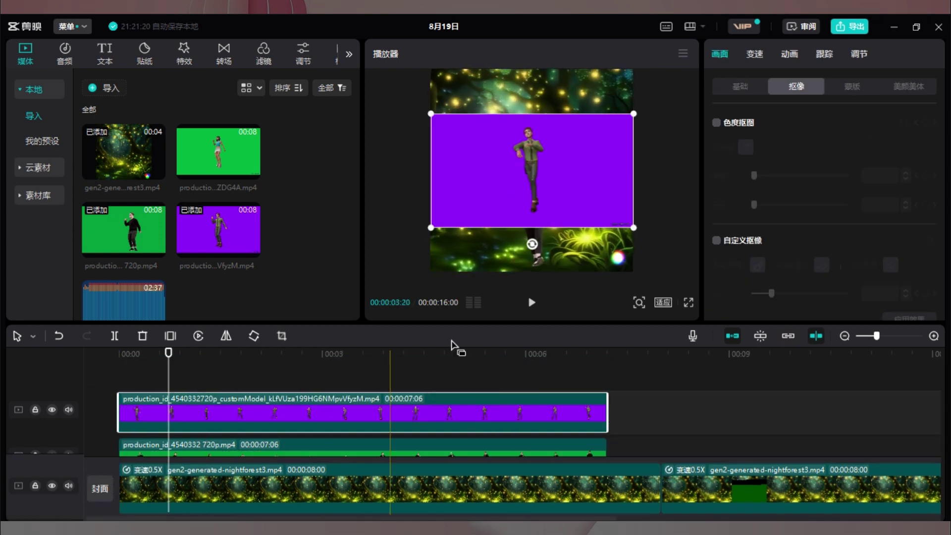
{"action": "left_click", "coordinate": [616, 165]}
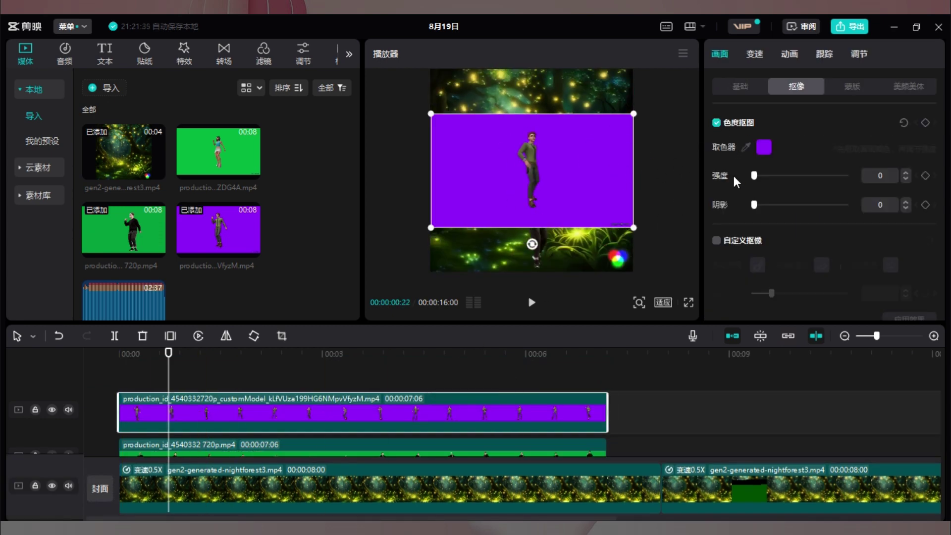
{"action": "left_click_drag", "start_coordinate": [754, 175], "coordinate": [757, 177]}
{"action": "left_click_drag", "start_coordinate": [635, 181], "coordinate": [593, 218]}
- Add the green-background female character clip on a new top track and chroma key out the green with strength 3
{"action": "left_click_drag", "start_coordinate": [218, 158], "coordinate": [146, 373]}
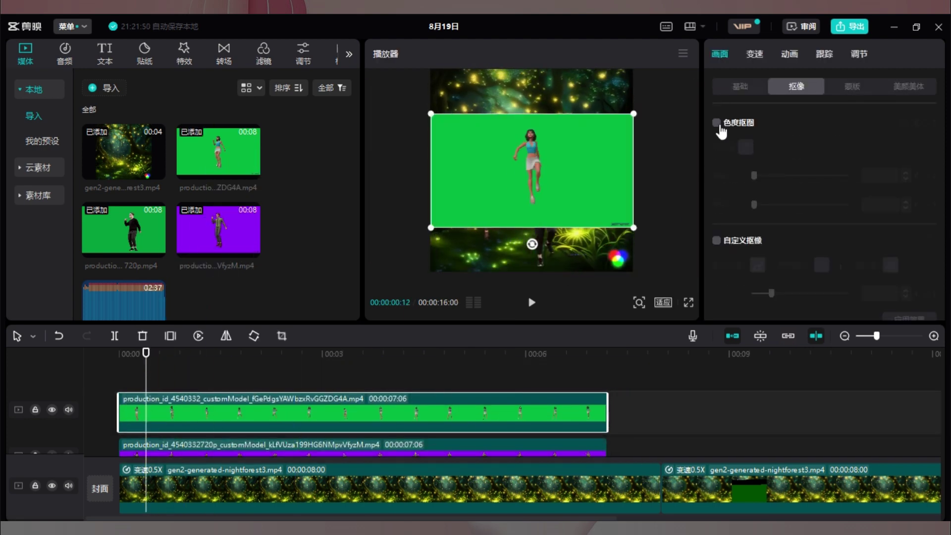
{"action": "left_click", "coordinate": [604, 172]}
{"action": "left_click_drag", "start_coordinate": [754, 175], "coordinate": [758, 177]}
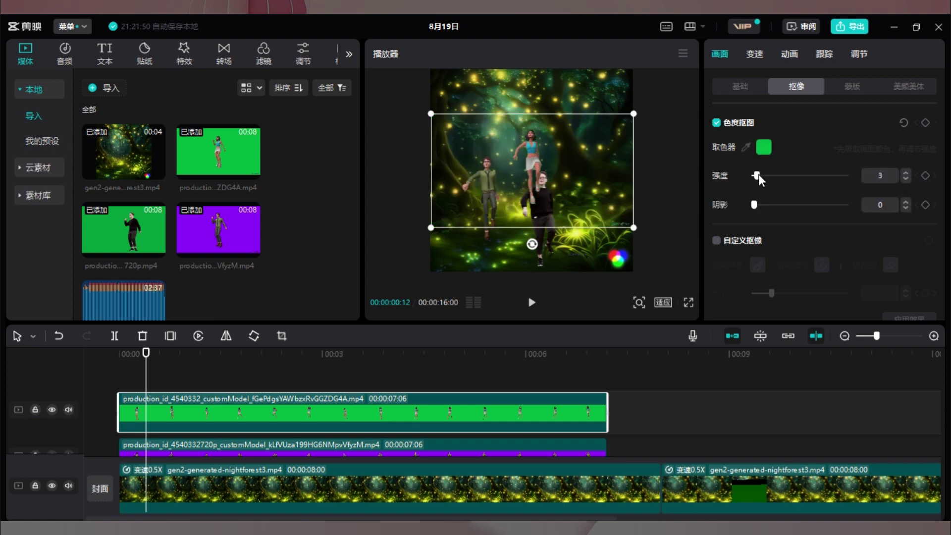
- Move the female dancer down onto the forest floor beside the man in black and preview the three-dancer composite
{"action": "left_click_drag", "start_coordinate": [572, 176], "coordinate": [589, 193]}
{"action": "left_click", "coordinate": [581, 129]}
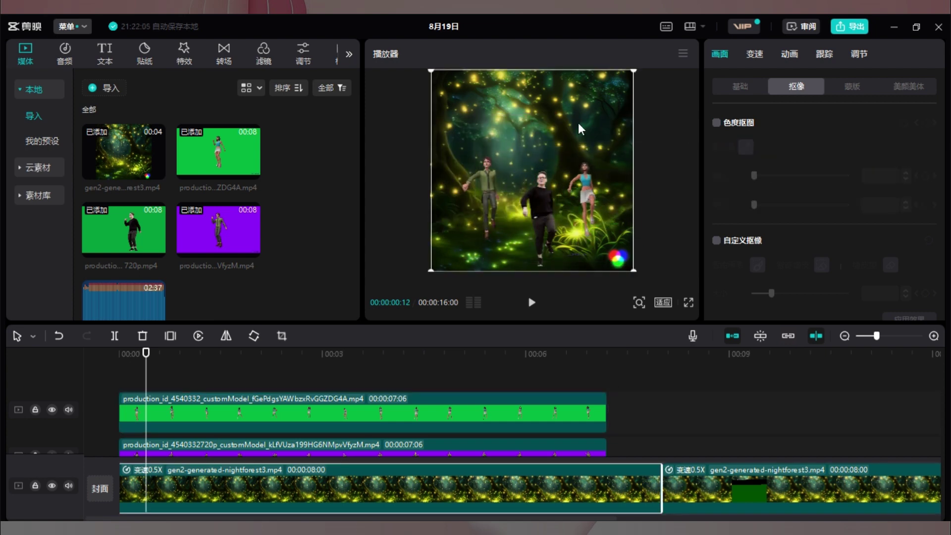
{"action": "left_click", "coordinate": [531, 302]}
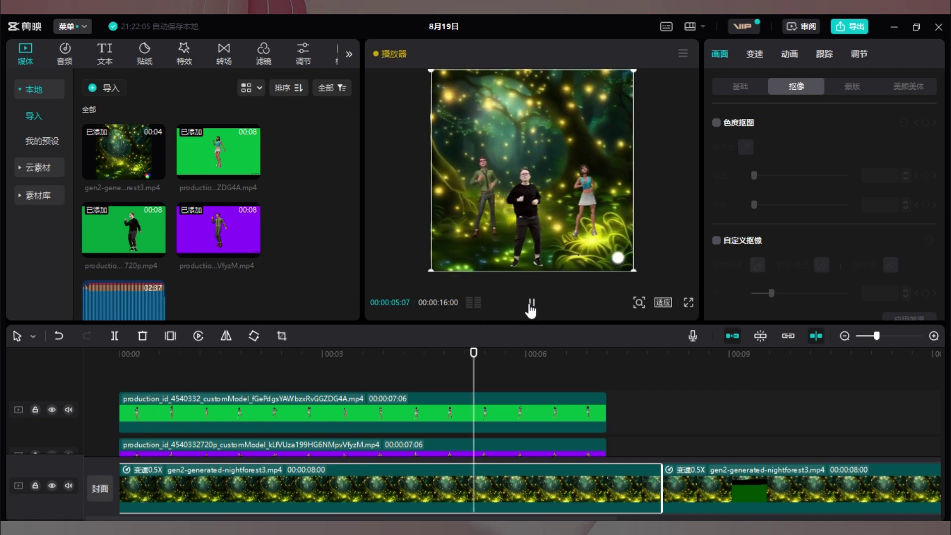
{"action": "left_click", "coordinate": [528, 303]}
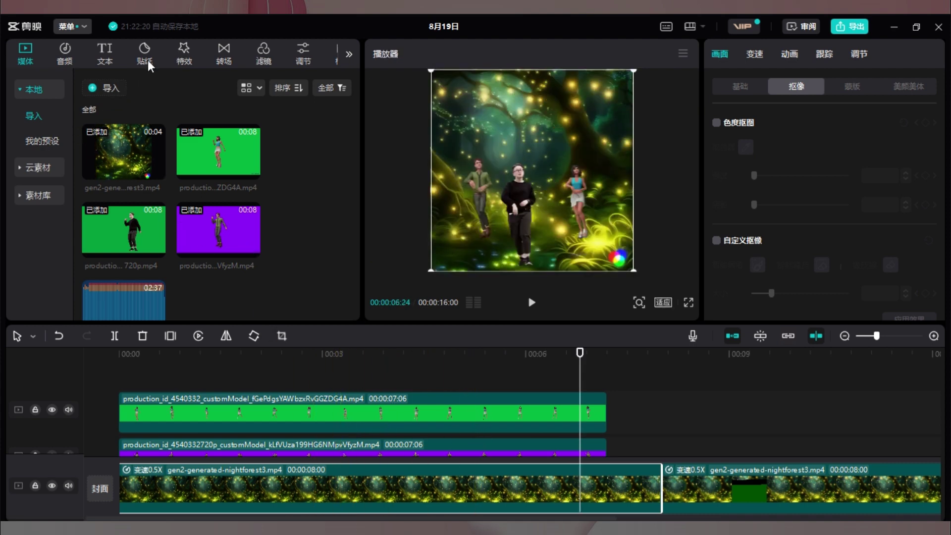
- Add the 蹦迪光 effect on a new track above the dancer clips, starting at about 1 second
{"action": "left_click", "coordinate": [177, 58]}
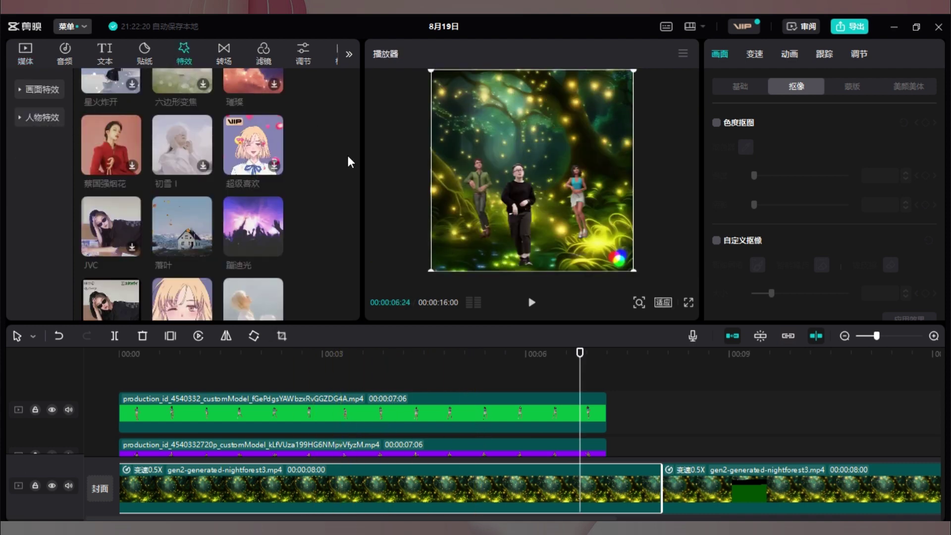
{"action": "left_click_drag", "start_coordinate": [268, 213], "coordinate": [192, 367]}
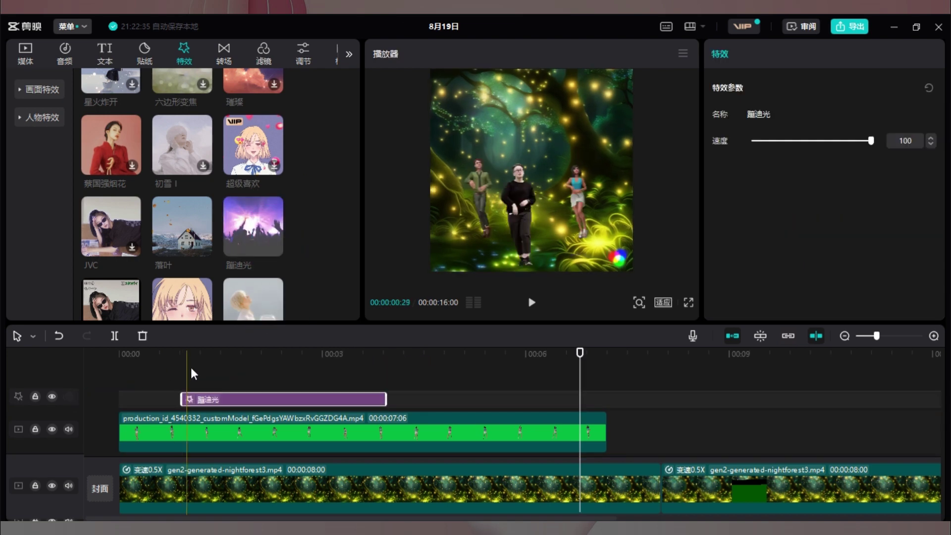
{"action": "left_click", "coordinate": [196, 366]}
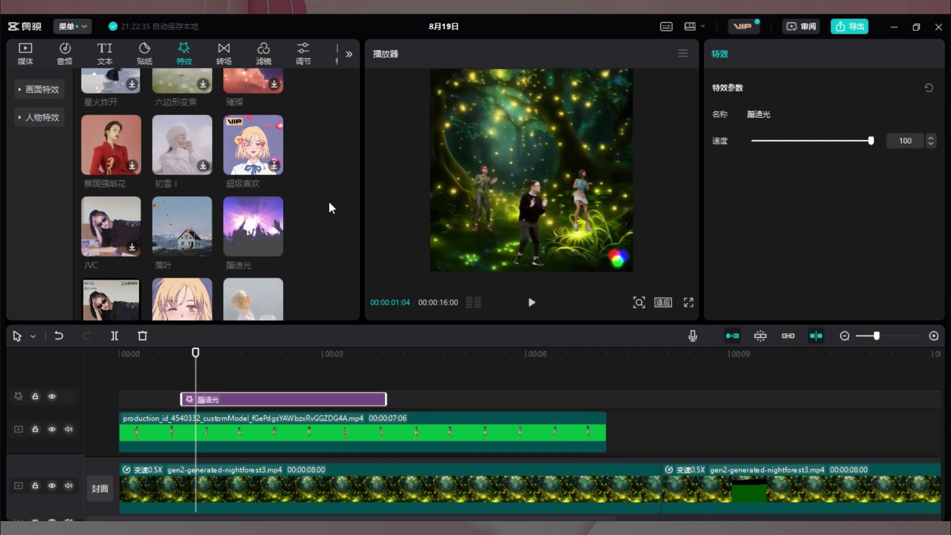
{"action": "scroll", "coordinate": [355, 78], "scroll_direction": "down", "scroll_amount": 5}
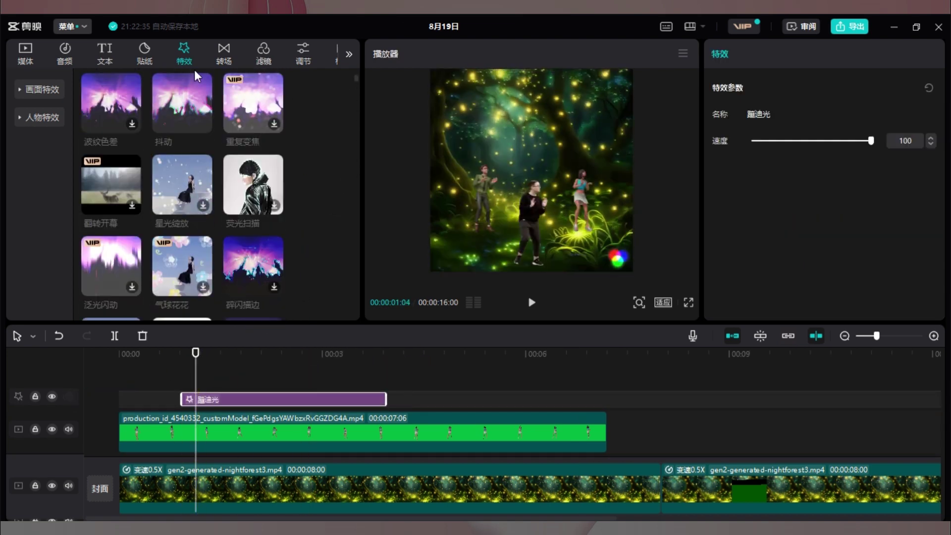
- Add the small gold sparkle sticker from the 魔法 results at about 1 second and position it at X -402, Y 521
{"action": "left_click", "coordinate": [144, 52]}
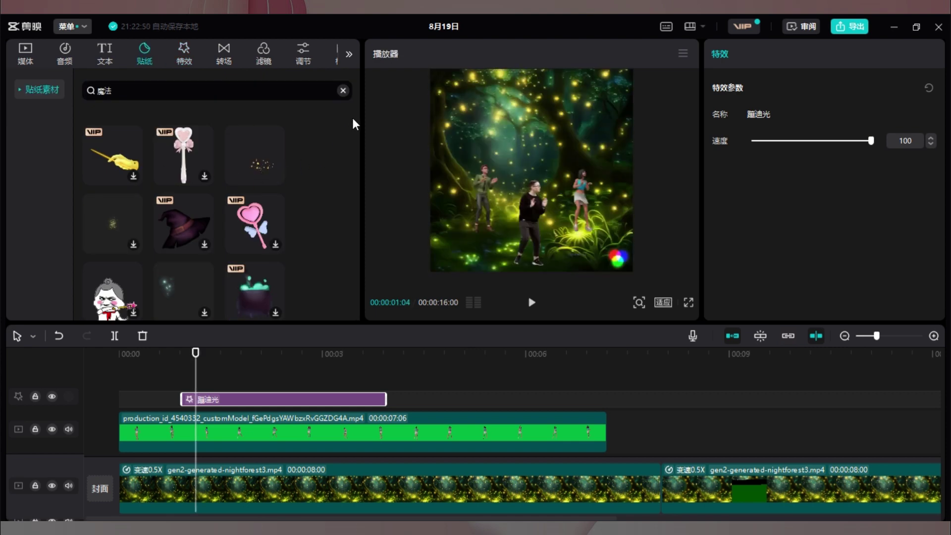
{"action": "left_click_drag", "start_coordinate": [117, 224], "coordinate": [227, 376]}
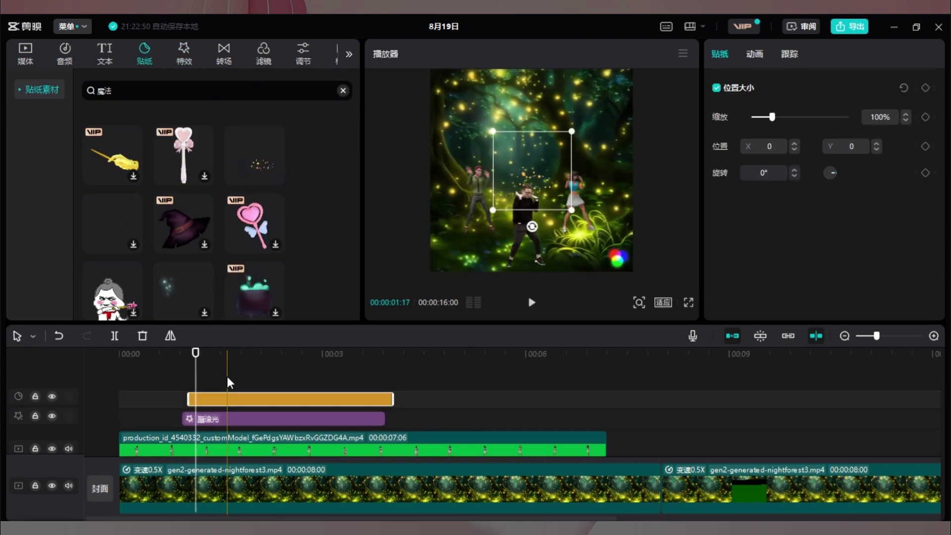
{"action": "left_click", "coordinate": [315, 378]}
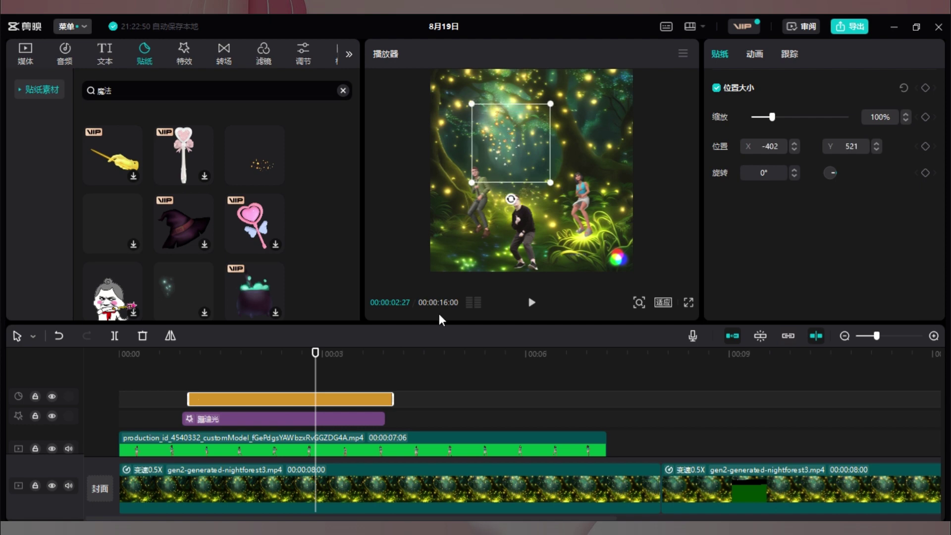
- Paste a copy of the sparkle sticker just after the first one, at about 4 seconds, and position it at X 792, Y 858
{"action": "left_click", "coordinate": [405, 402]}
{"action": "key", "text": "ctrl+v"}
{"action": "left_click", "coordinate": [432, 401]}
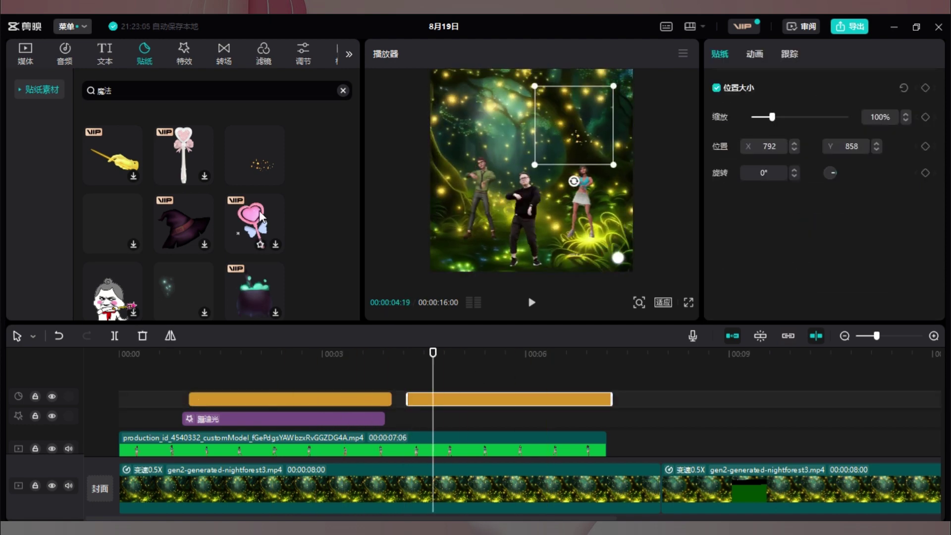
{"action": "left_click", "coordinate": [399, 358]}
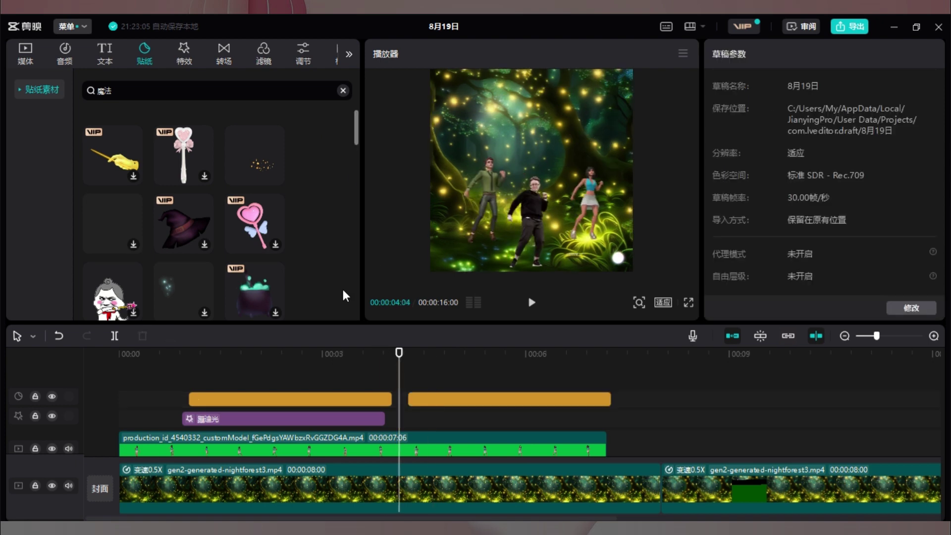
- Try the 抖动 effect on a new track above the stickers and undo it
{"action": "left_click", "coordinate": [183, 52]}
{"action": "mouse_move", "coordinate": [171, 112]}
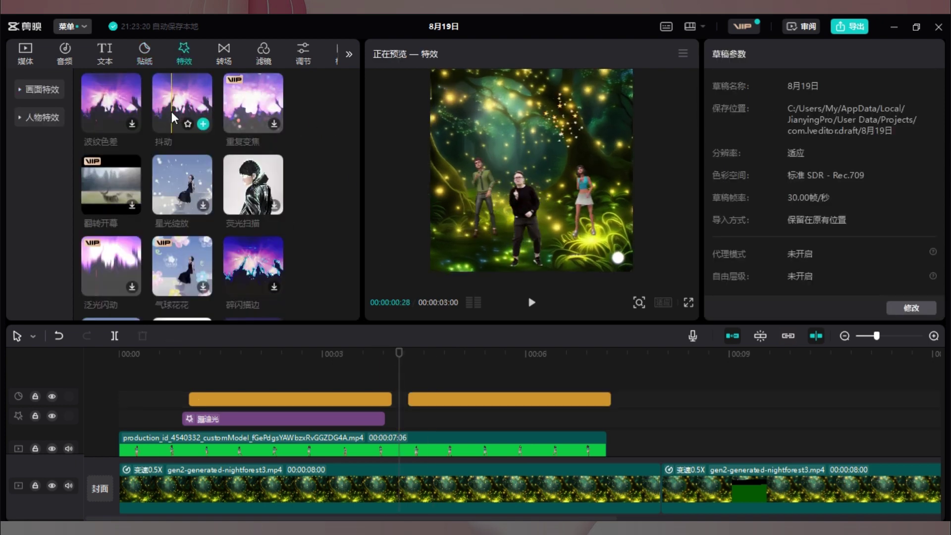
{"action": "left_click_drag", "start_coordinate": [173, 109], "coordinate": [199, 373]}
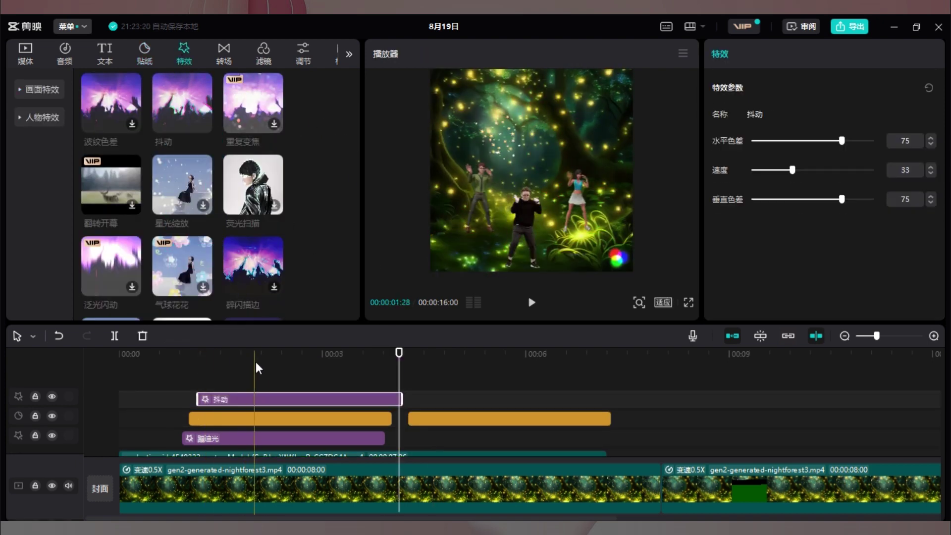
{"action": "key", "text": "ctrl+z"}
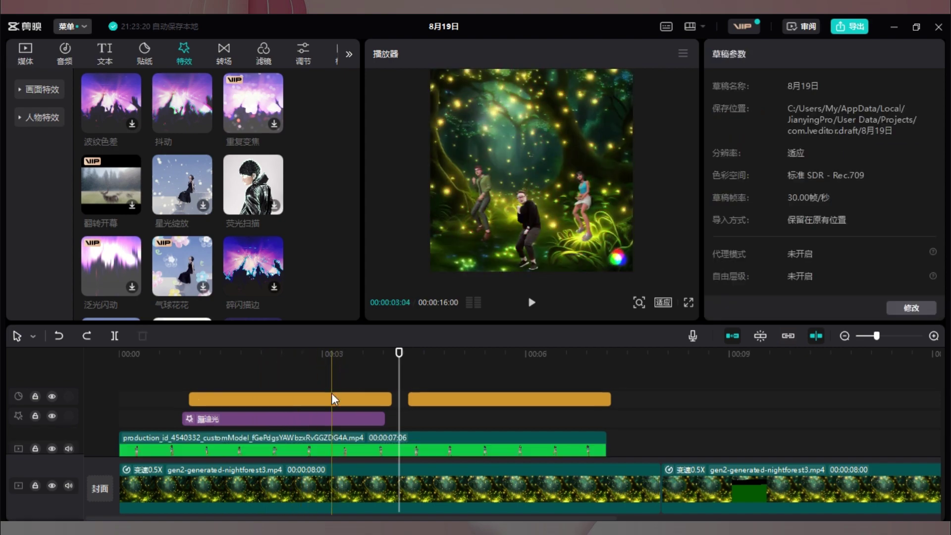
- Add a short 镜头变焦 effect at about 2 seconds with 放大 6 and 变焦速度 100, and paste a copy at 00:00:02:28
{"action": "scroll", "coordinate": [357, 79], "scroll_direction": "down", "scroll_amount": 5}
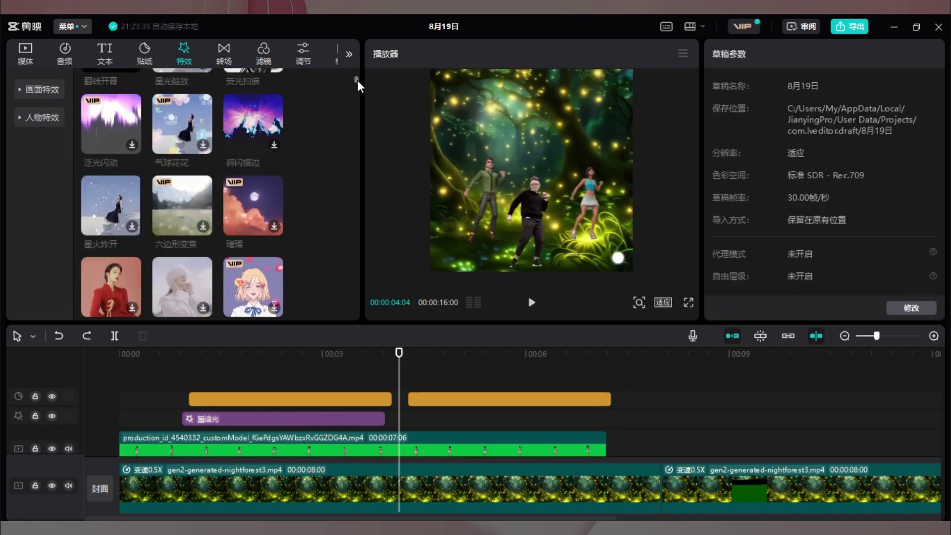
{"action": "scroll", "coordinate": [360, 81], "scroll_direction": "up", "scroll_amount": 5}
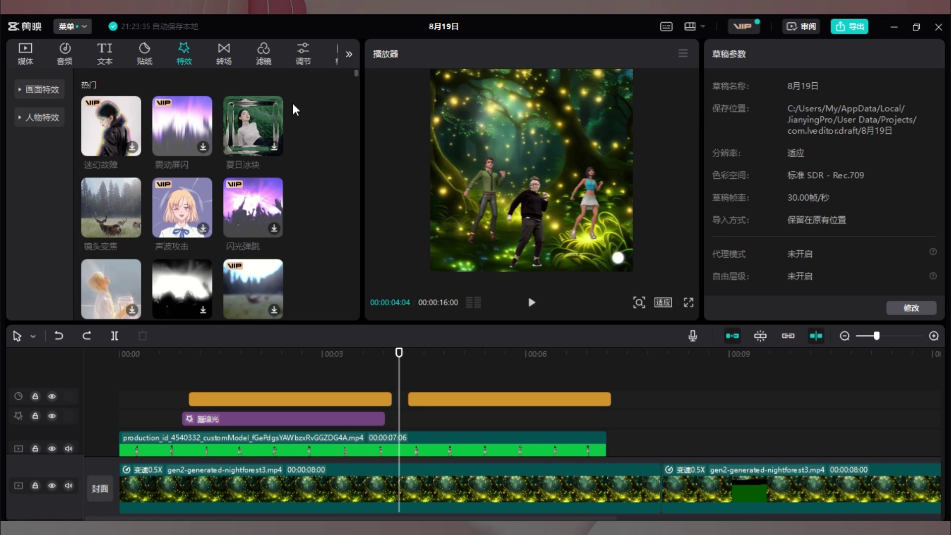
{"action": "left_click_drag", "start_coordinate": [130, 212], "coordinate": [299, 391]}
{"action": "left_click_drag", "start_coordinate": [787, 141], "coordinate": [884, 168]}
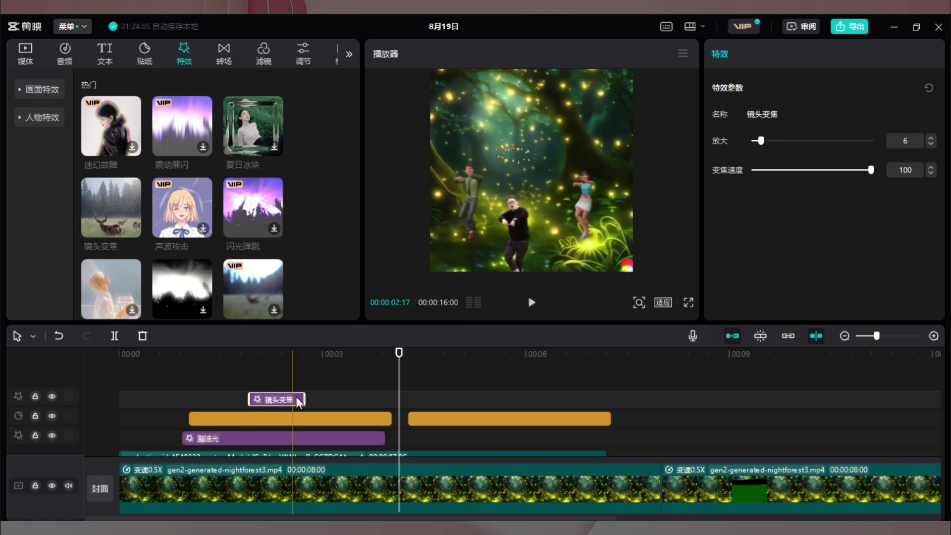
{"action": "left_click", "coordinate": [318, 406]}
{"action": "key", "text": "ctrl+v"}
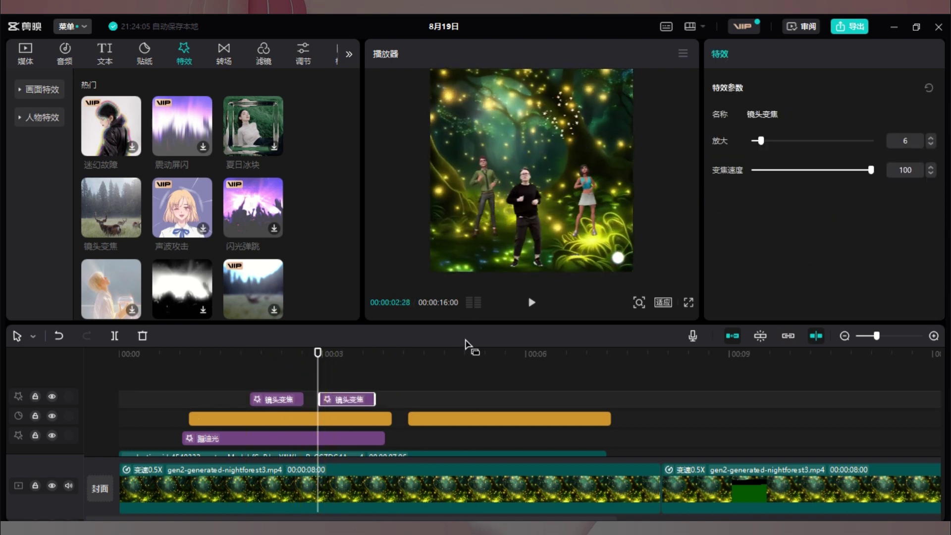
- Enlarge the timeline area and add High Fidelity.mp3 as an audio track below the forest clips, starting at 0 seconds
{"action": "left_click_drag", "start_coordinate": [463, 323], "coordinate": [461, 272]}
{"action": "left_click", "coordinate": [26, 52]}
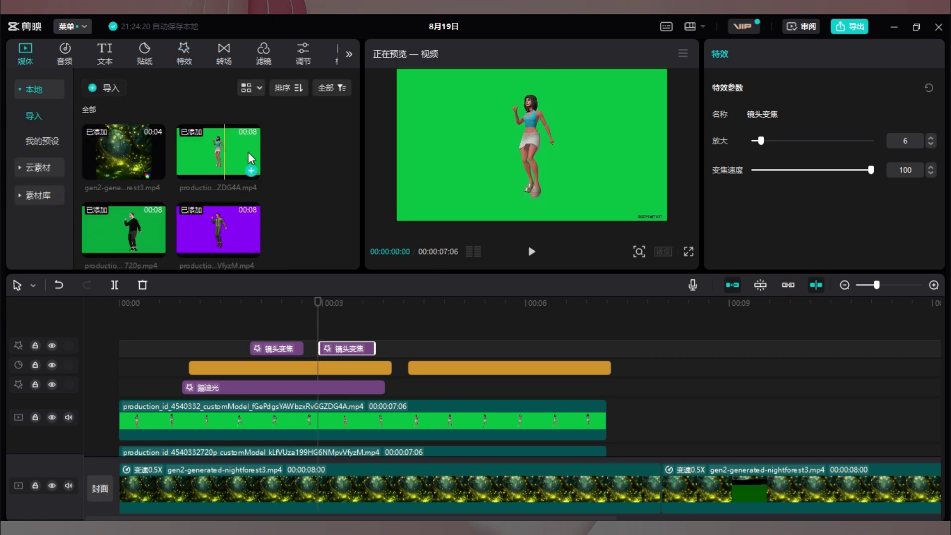
{"action": "scroll", "coordinate": [356, 159], "scroll_direction": "down", "scroll_amount": 3}
{"action": "left_click_drag", "start_coordinate": [124, 228], "coordinate": [124, 510]}
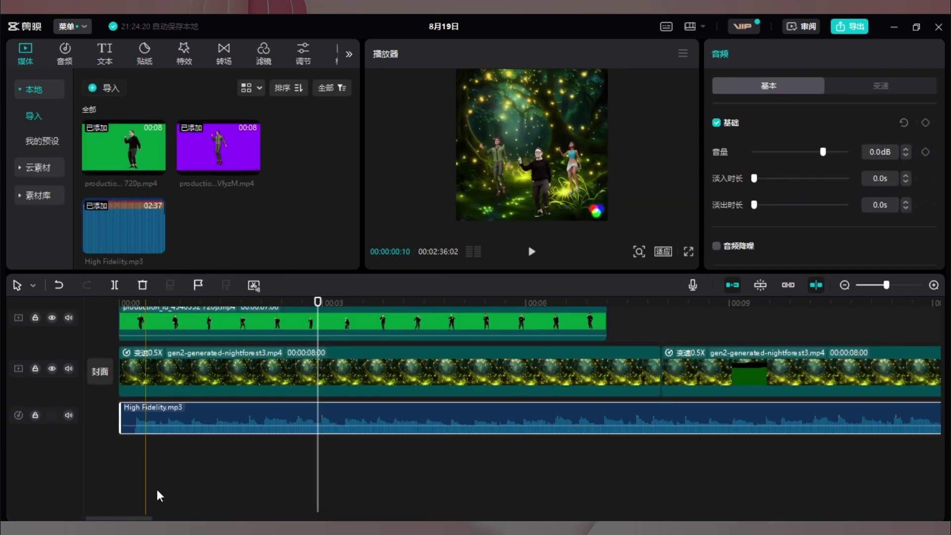